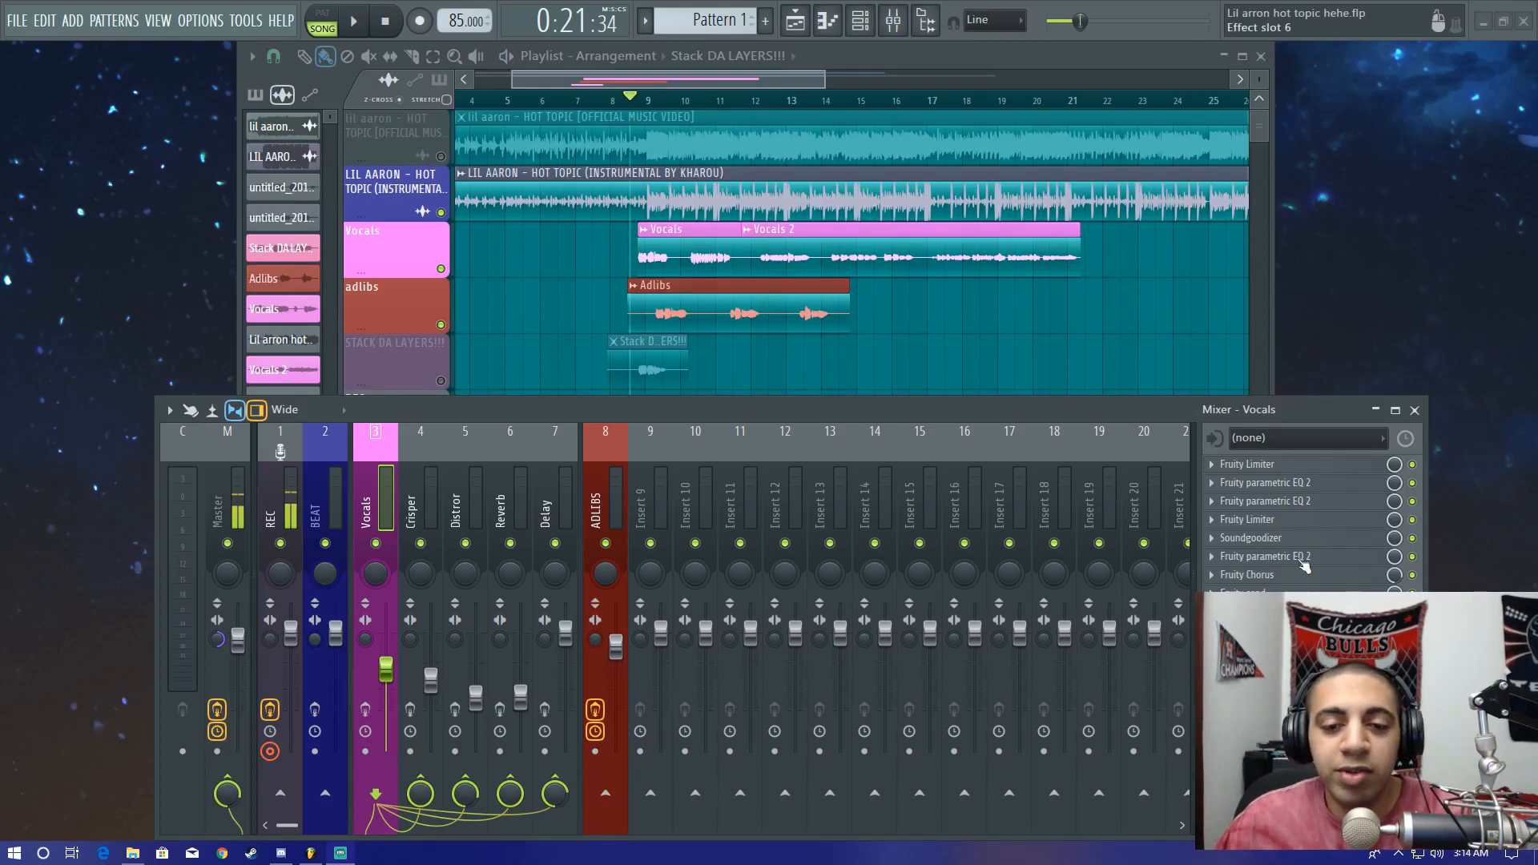
Step: Mute the instrumental track in the playlist and play back the Vocals and Adlibs clips on their own
drag(601, 415, 562, 400)
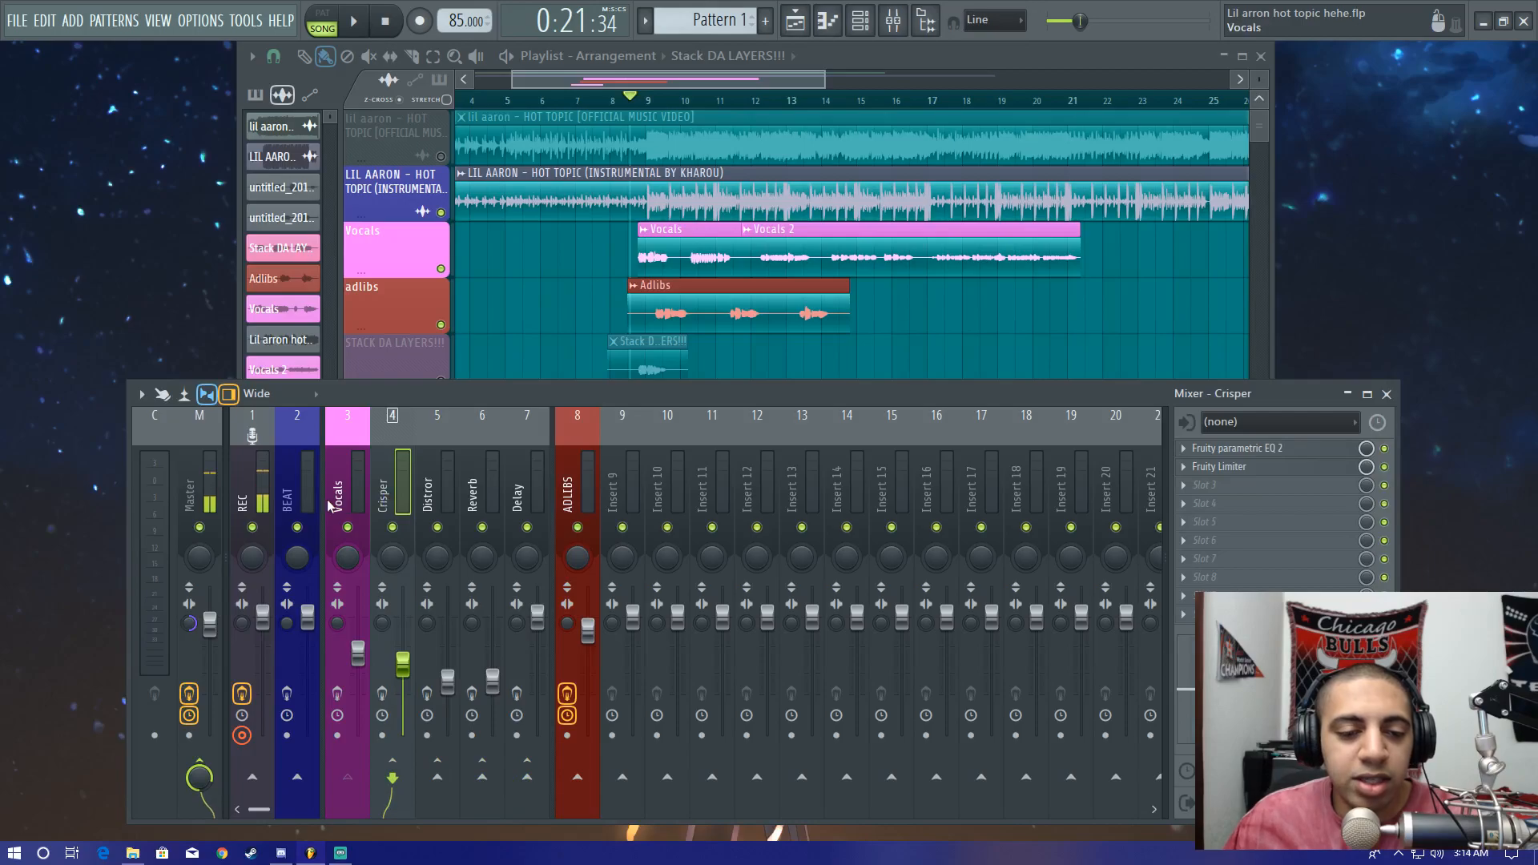
click(440, 212)
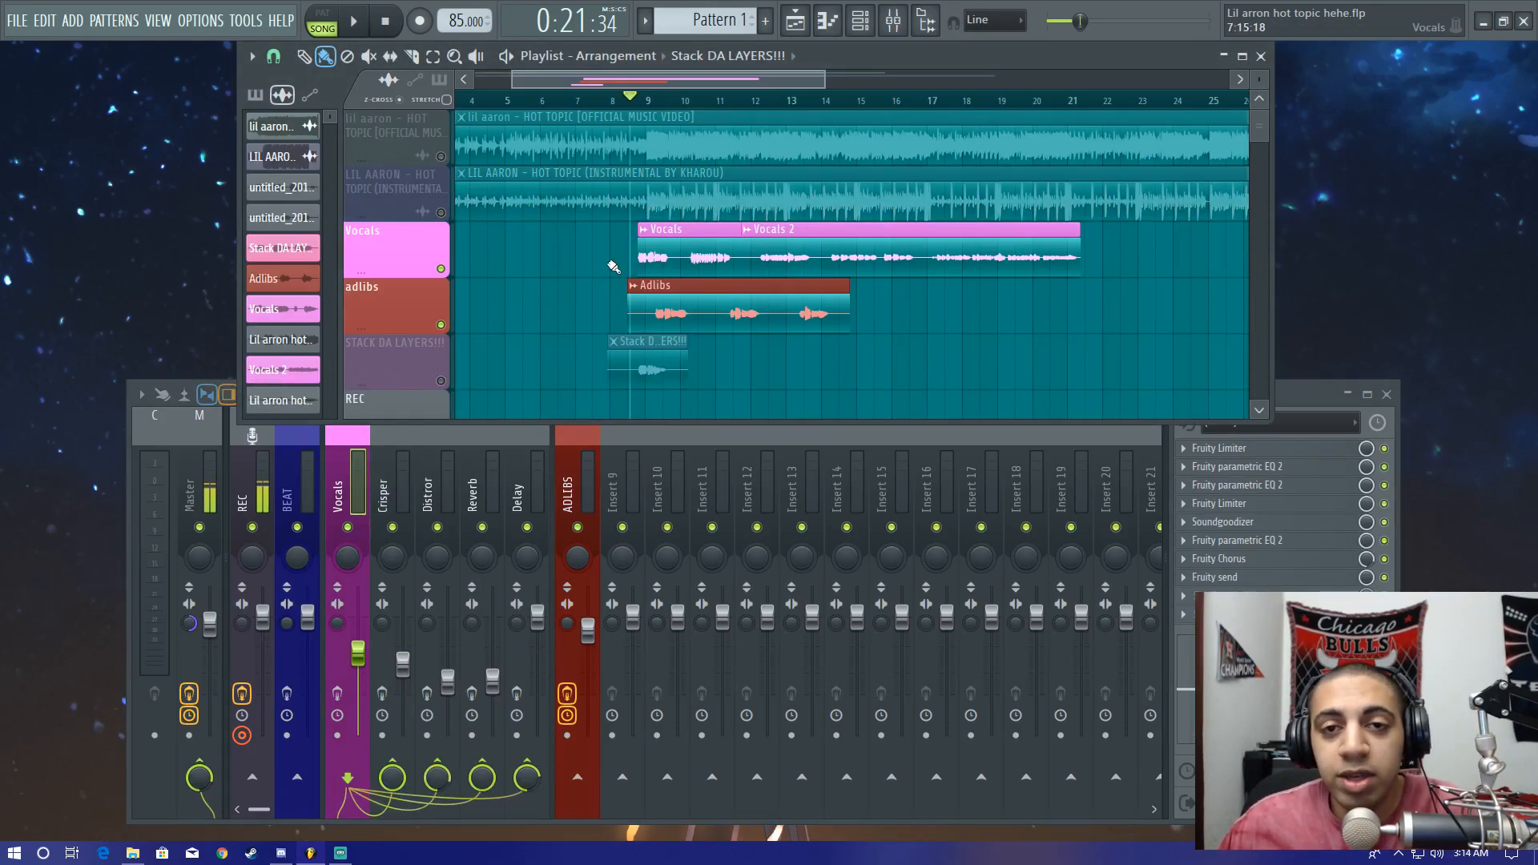
key(space)
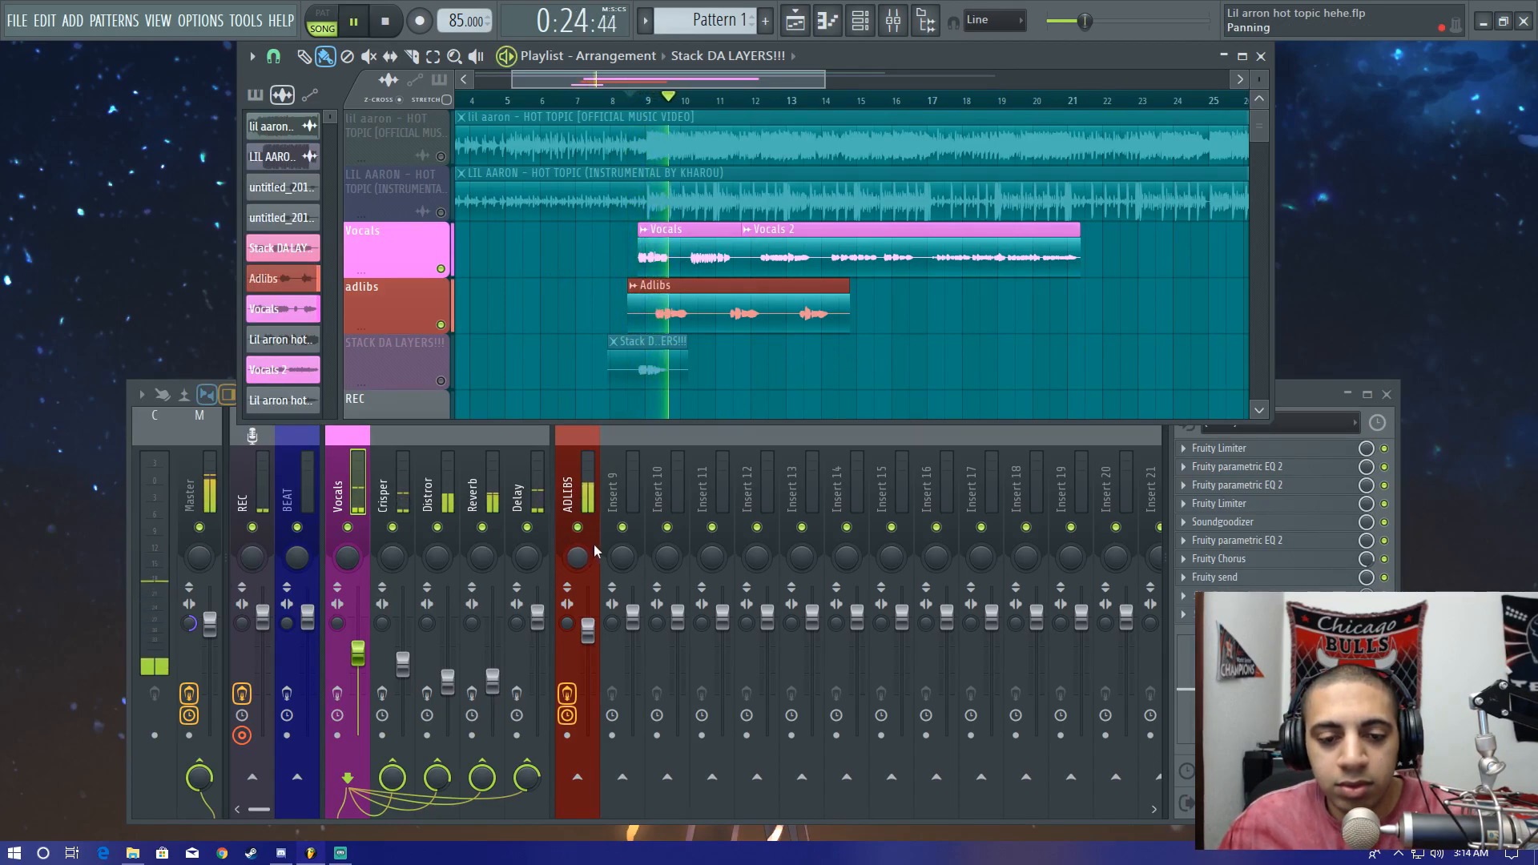
click(570, 695)
key(space)
key(space)
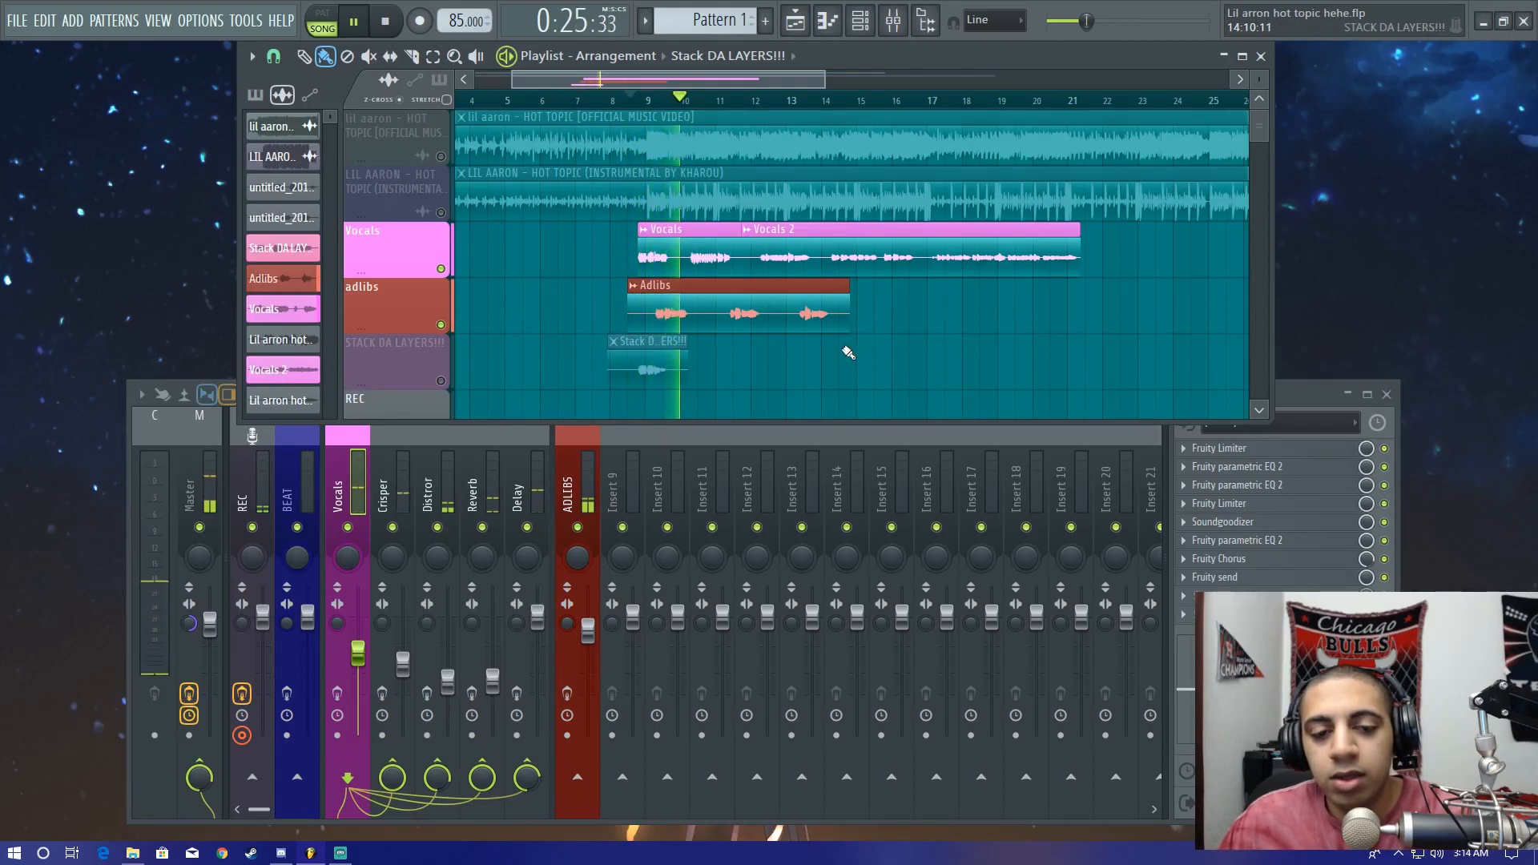
key(space)
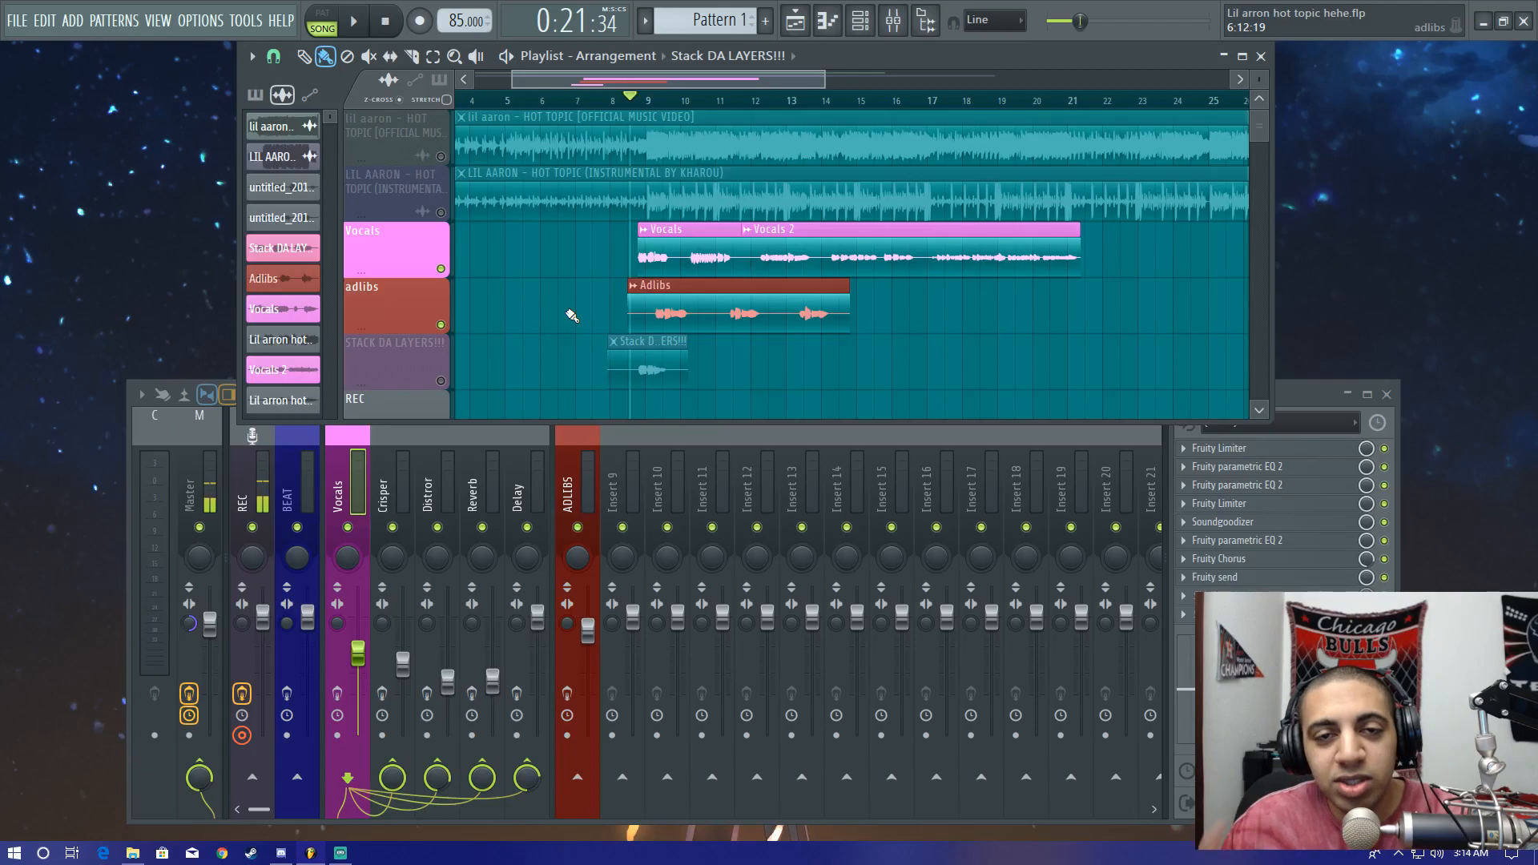
Step: Examine the first Fruity Limiter on the Vocals mixer track along with its list of presets
click(336, 505)
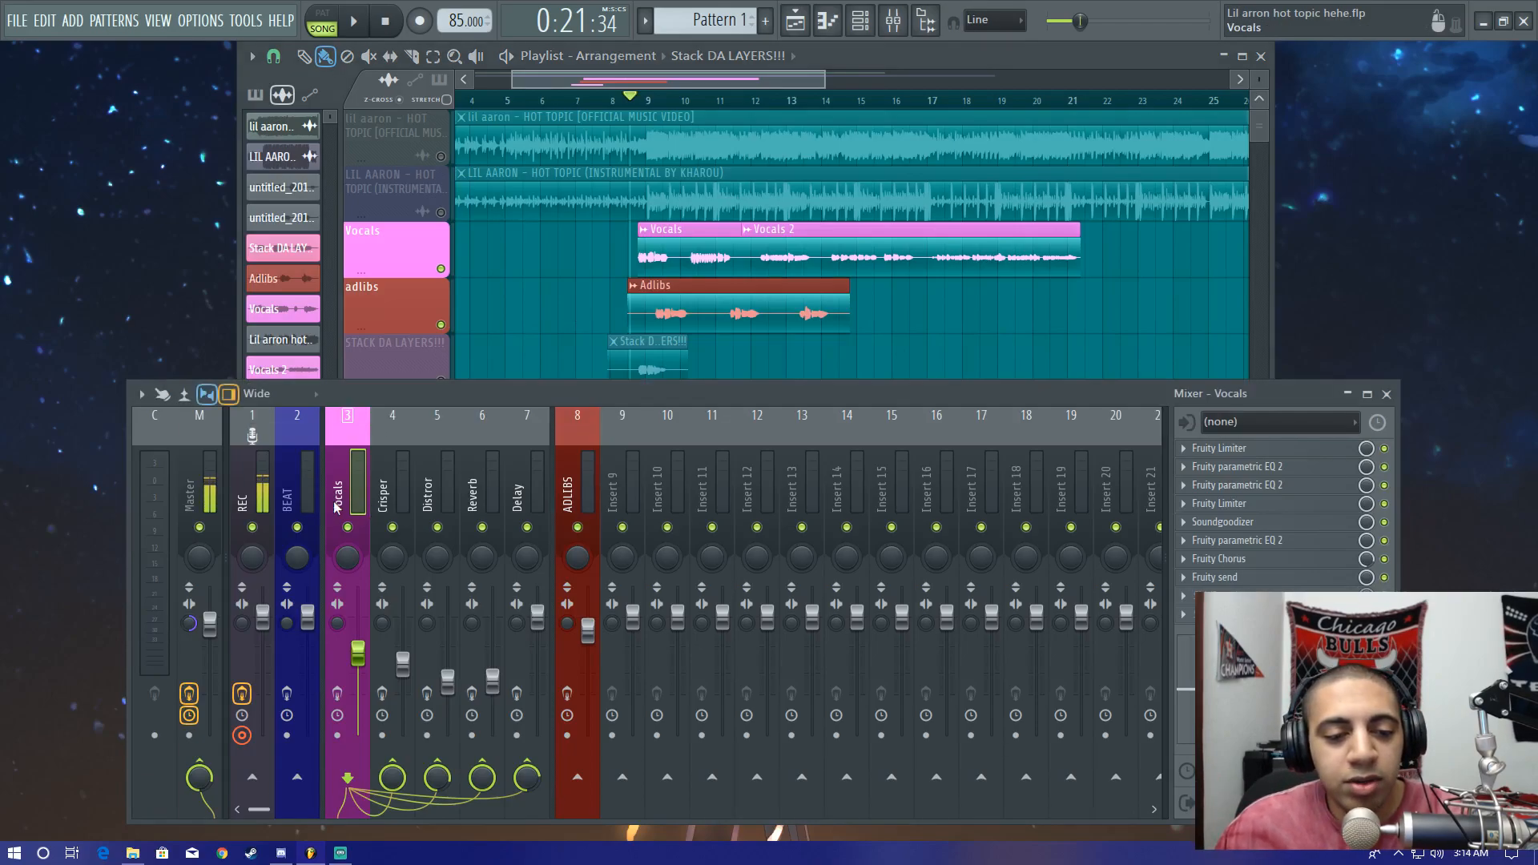
click(1257, 448)
drag(641, 359, 659, 311)
right_click(778, 311)
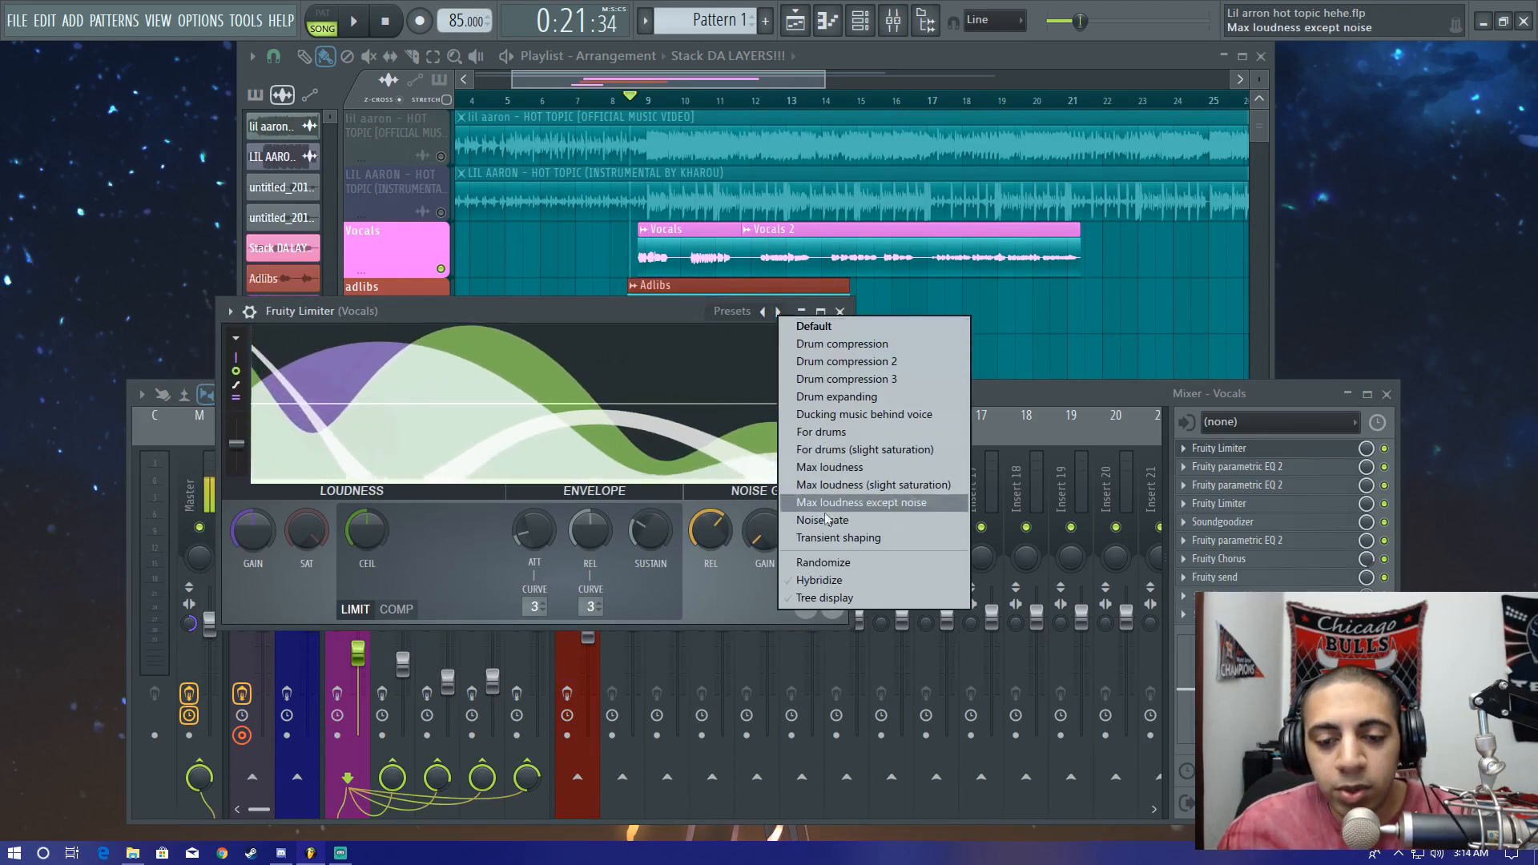
click(710, 320)
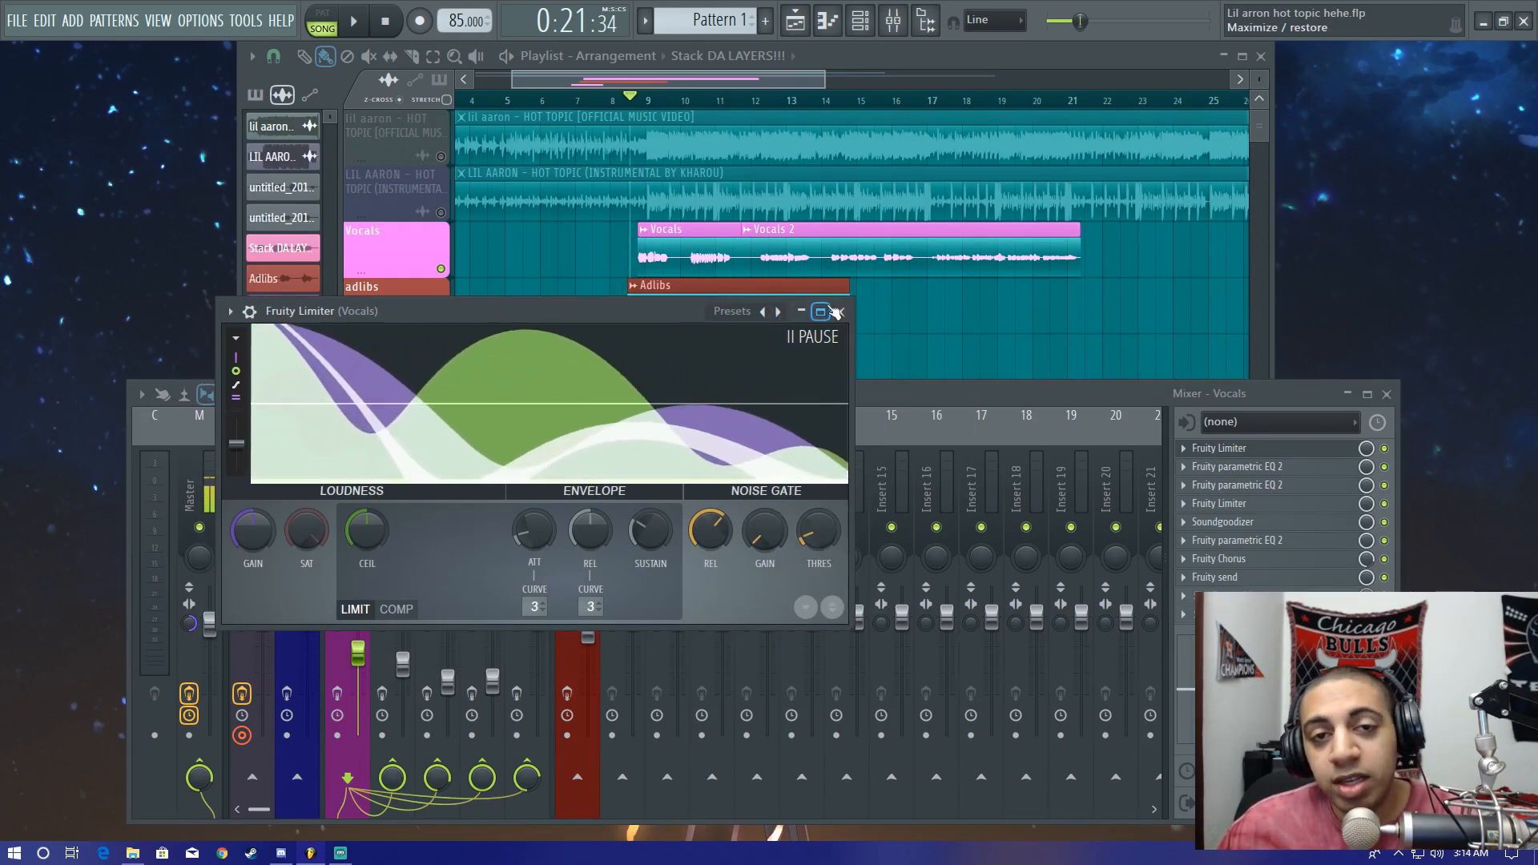
click(840, 312)
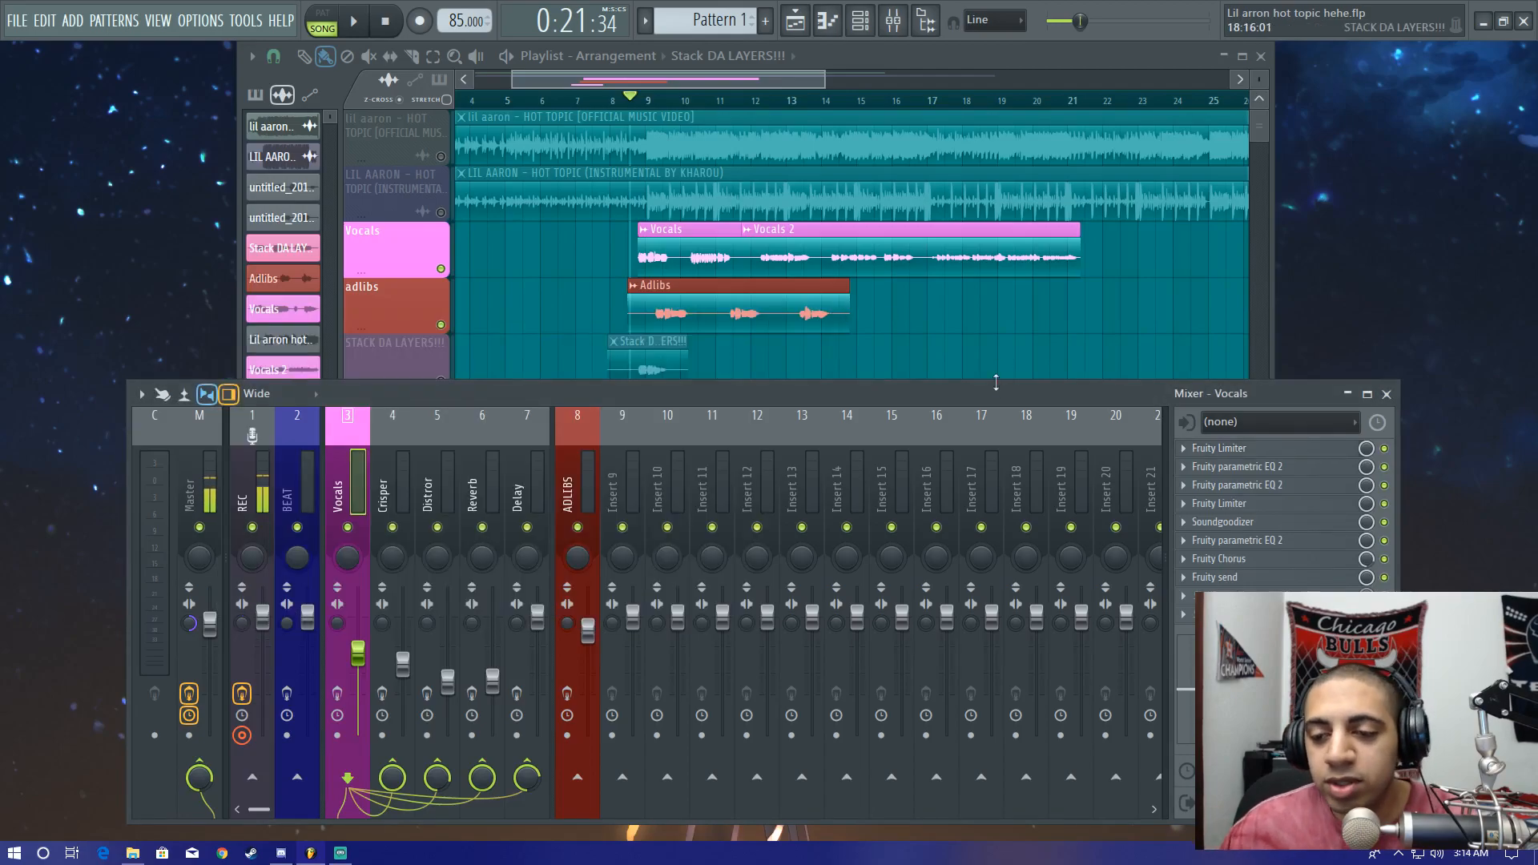
Step: Compare the two Fruity parametric EQ 2 curves in effect slots 2 and 3 of the Vocals track
click(1246, 469)
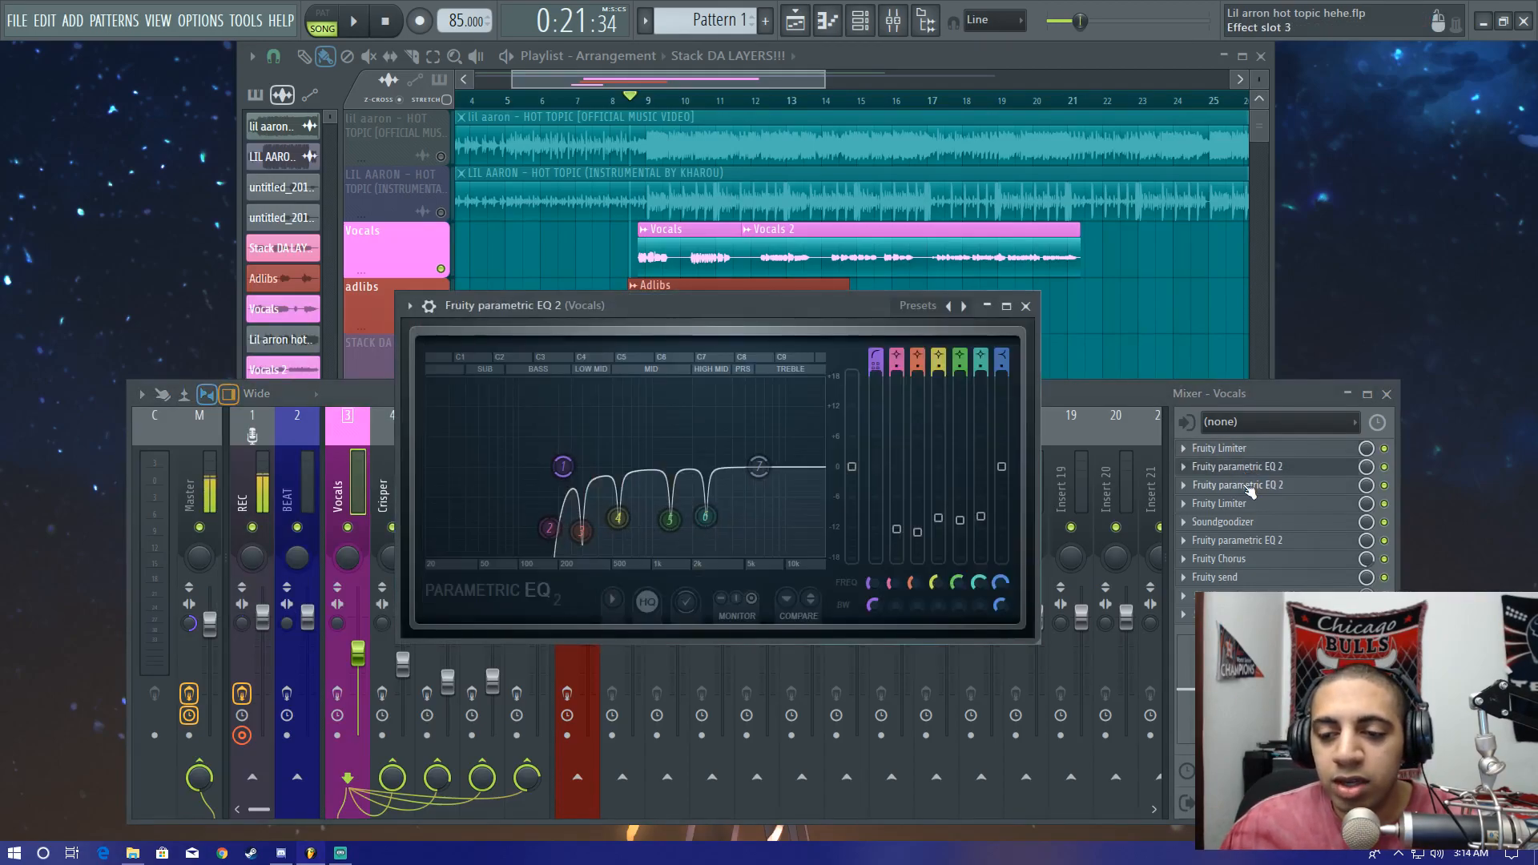
click(1247, 485)
drag(814, 319, 625, 375)
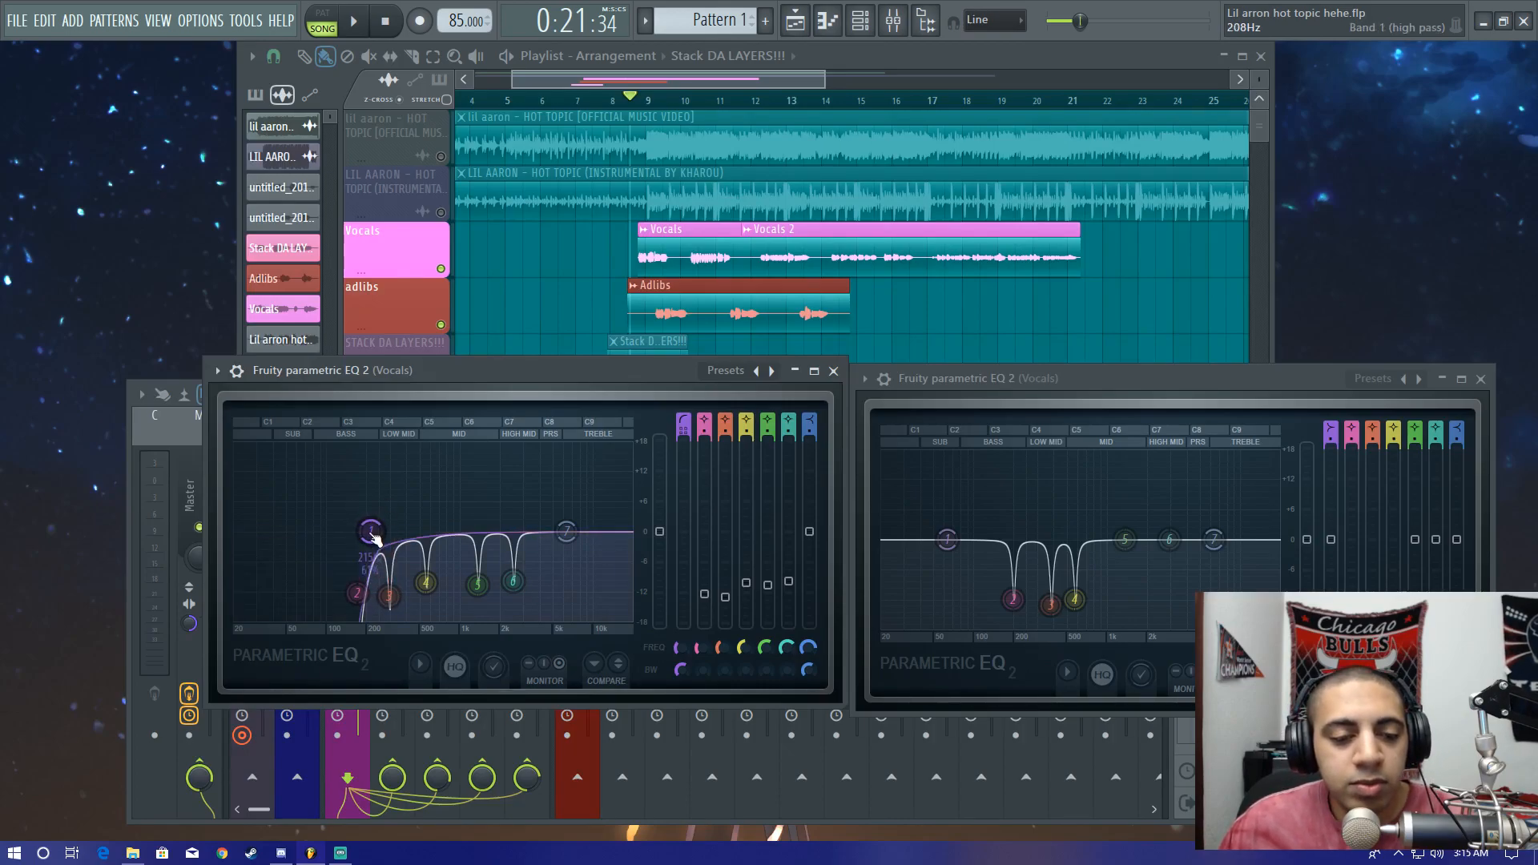
click(833, 371)
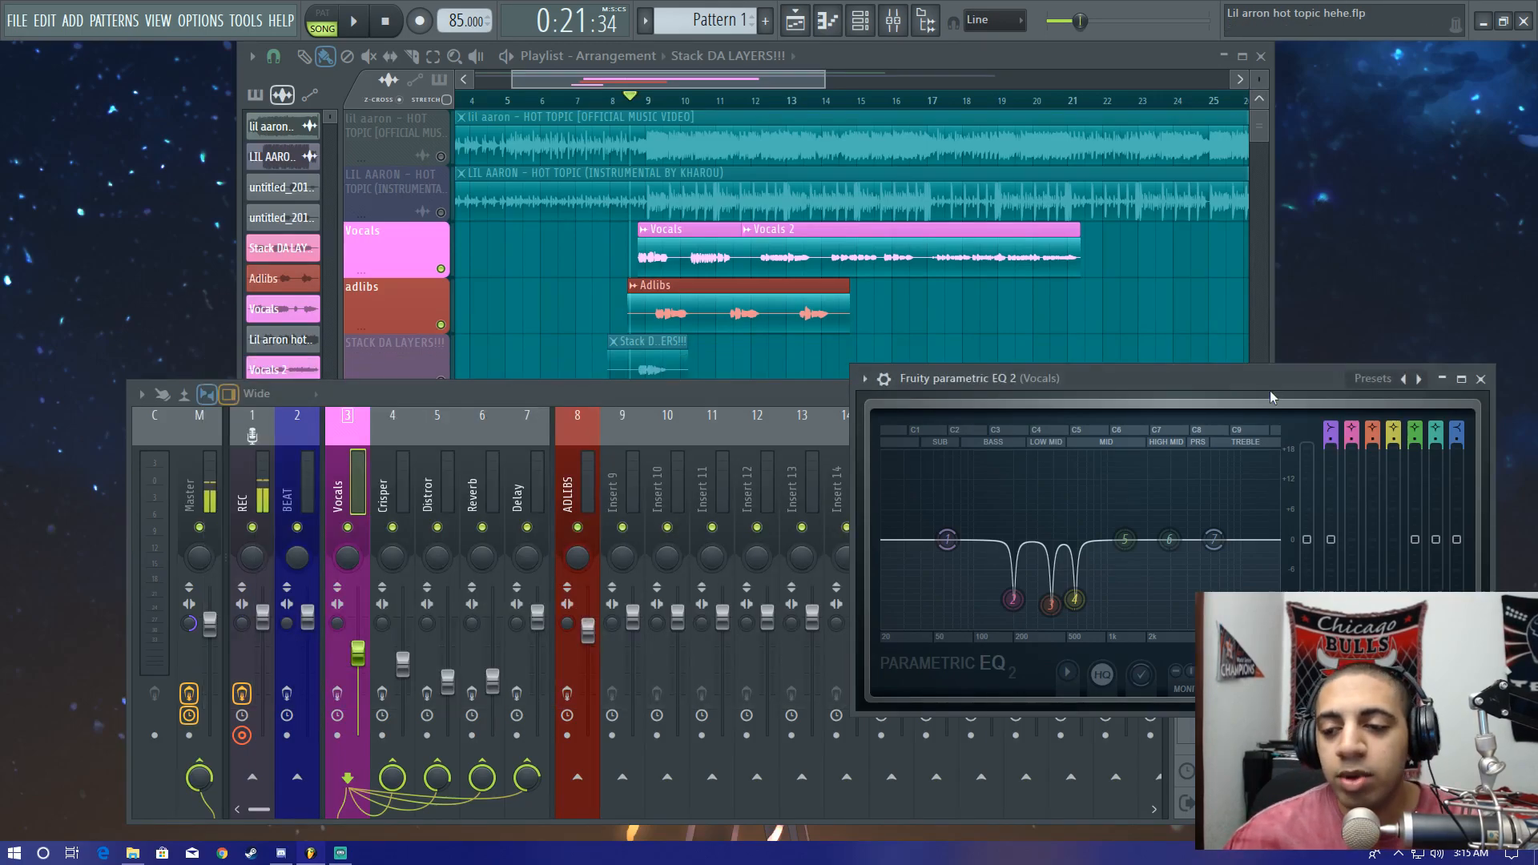
click(1480, 379)
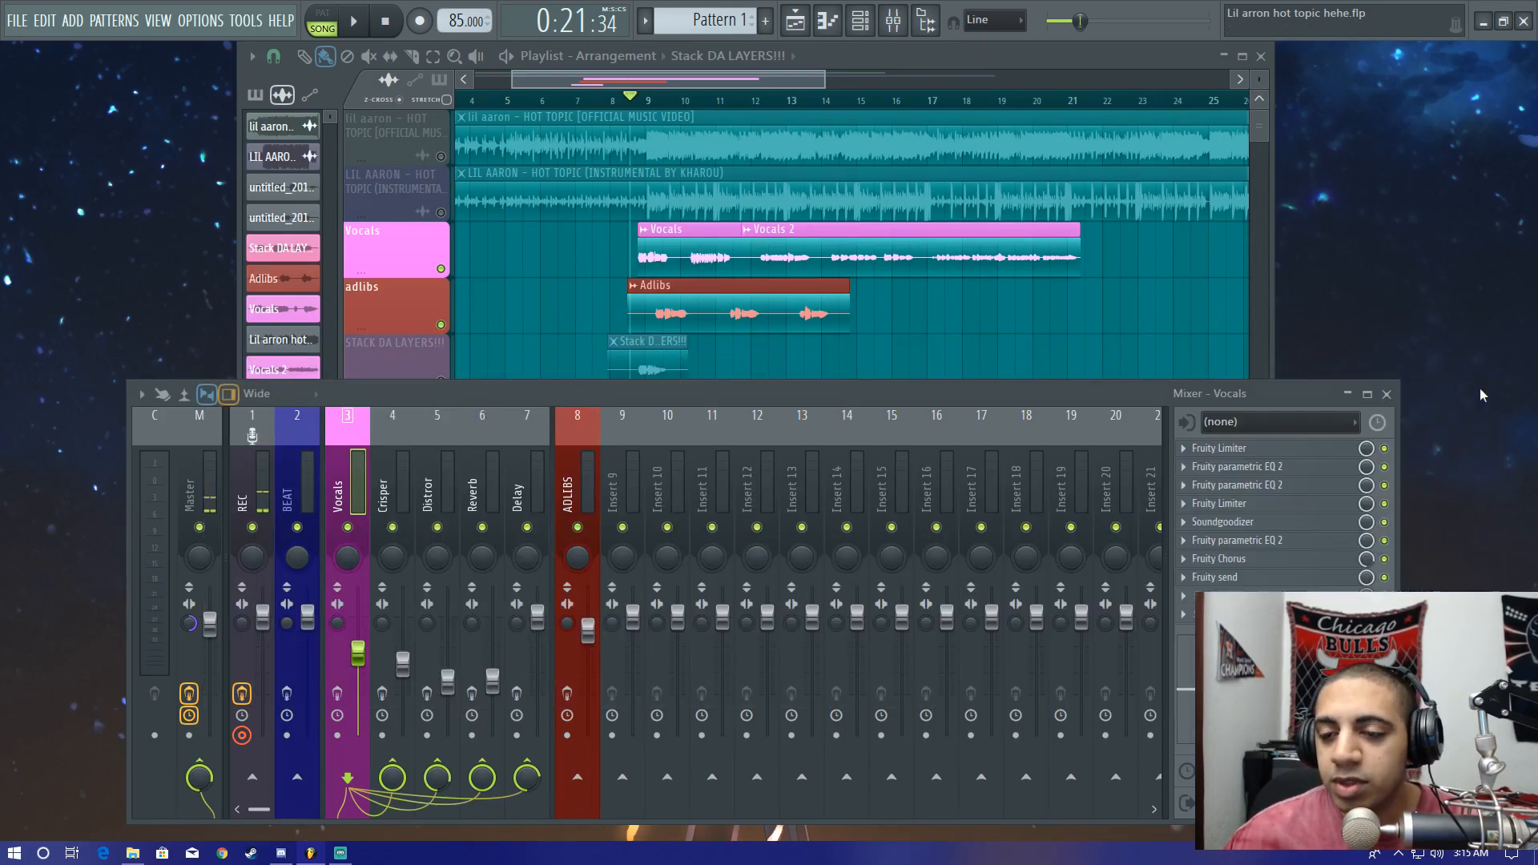
Step: Examine the compressor threshold and ratio of the Fruity Limiter in effect slot 4 of the Vocals track
click(1250, 505)
drag(698, 295, 721, 323)
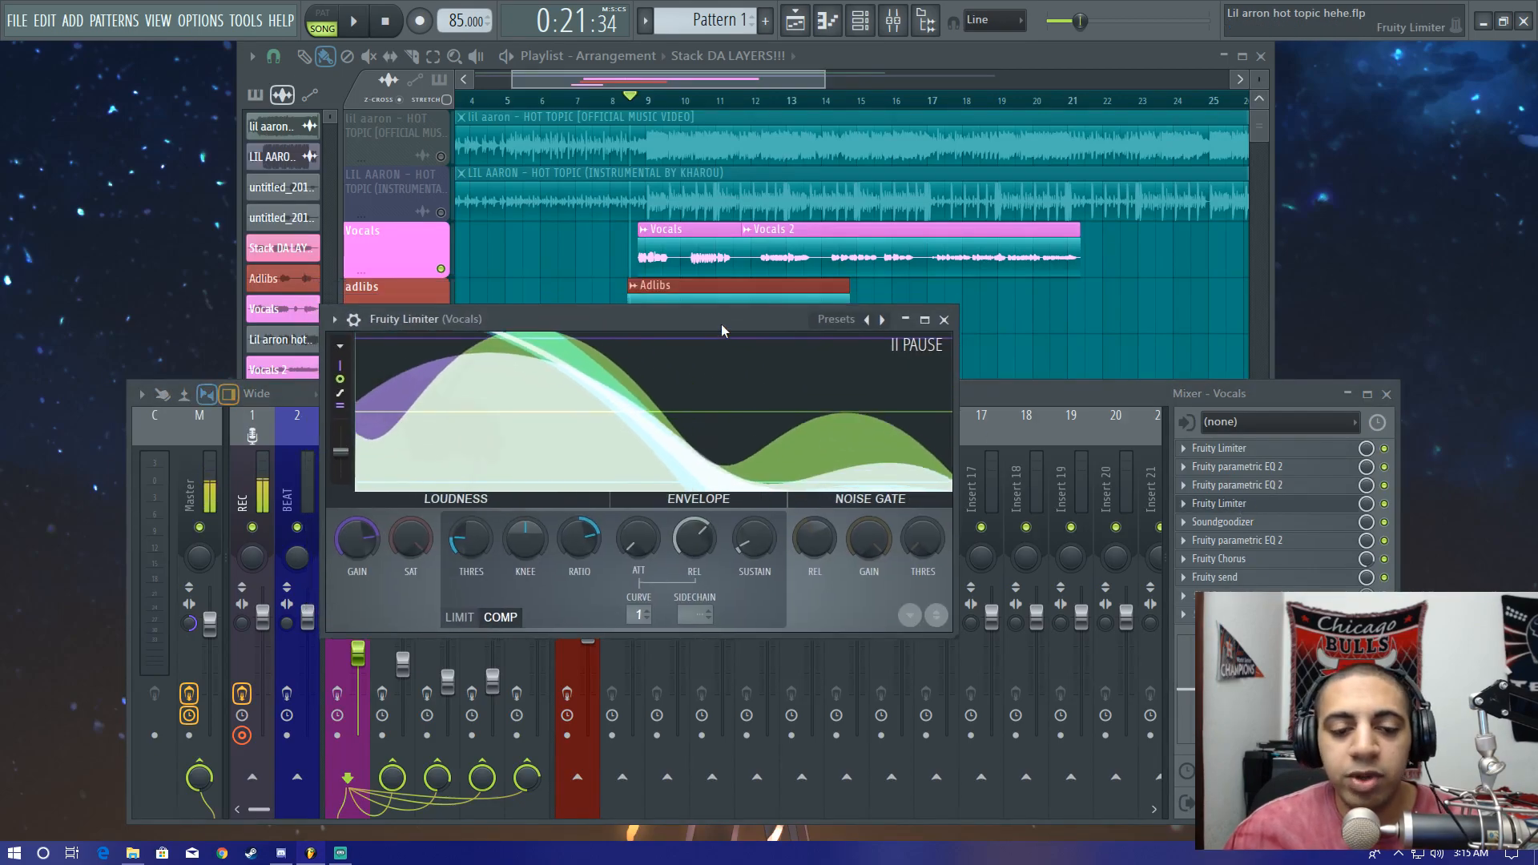
drag(469, 543, 470, 539)
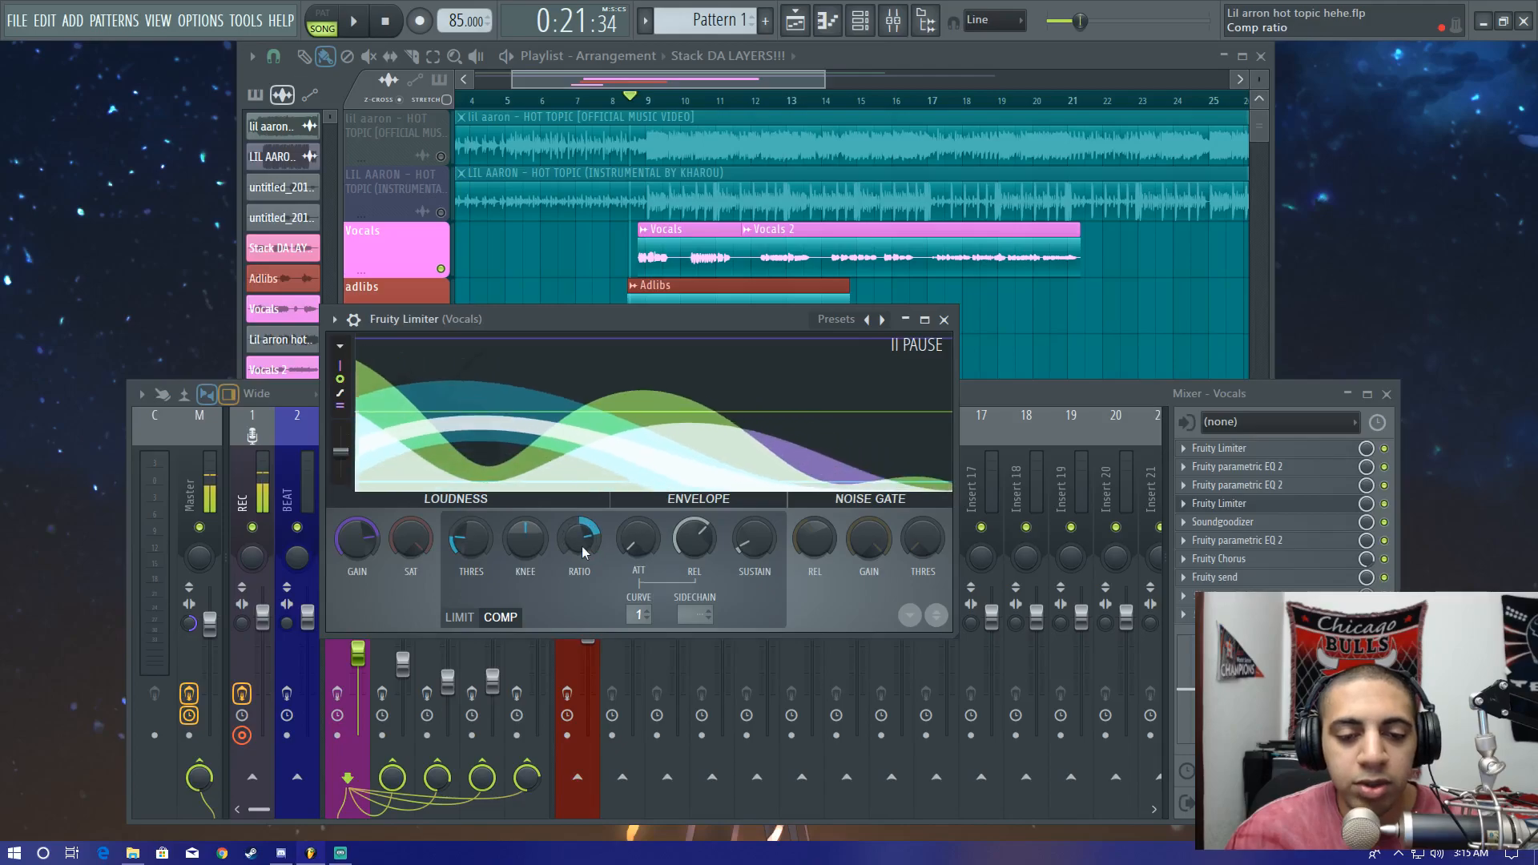
click(944, 319)
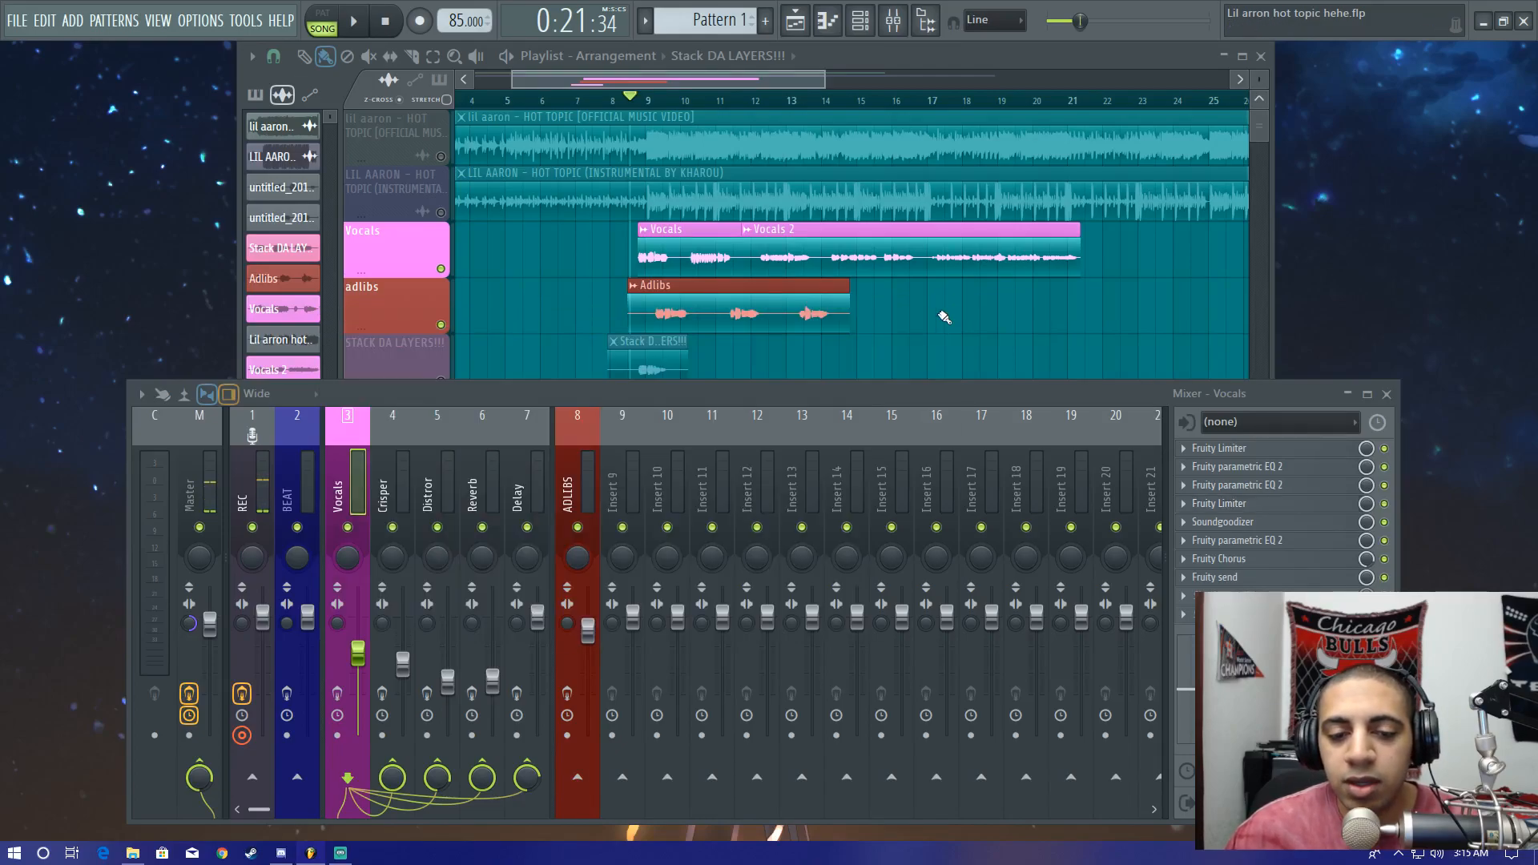
Step: Examine the Soundgoodizer mode and amount on the Vocals track
click(1254, 524)
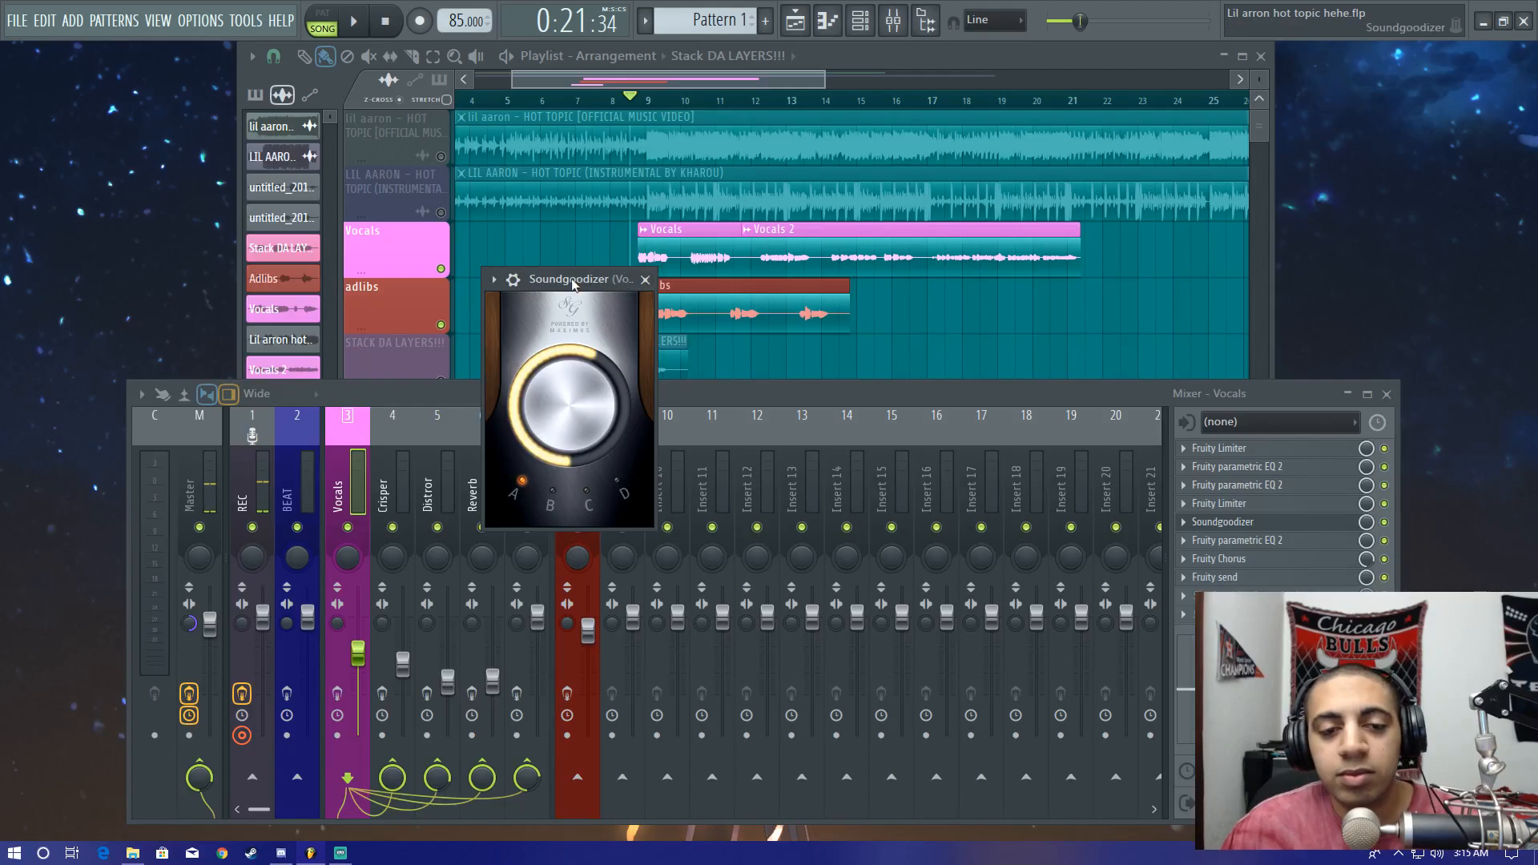
drag(570, 282, 622, 274)
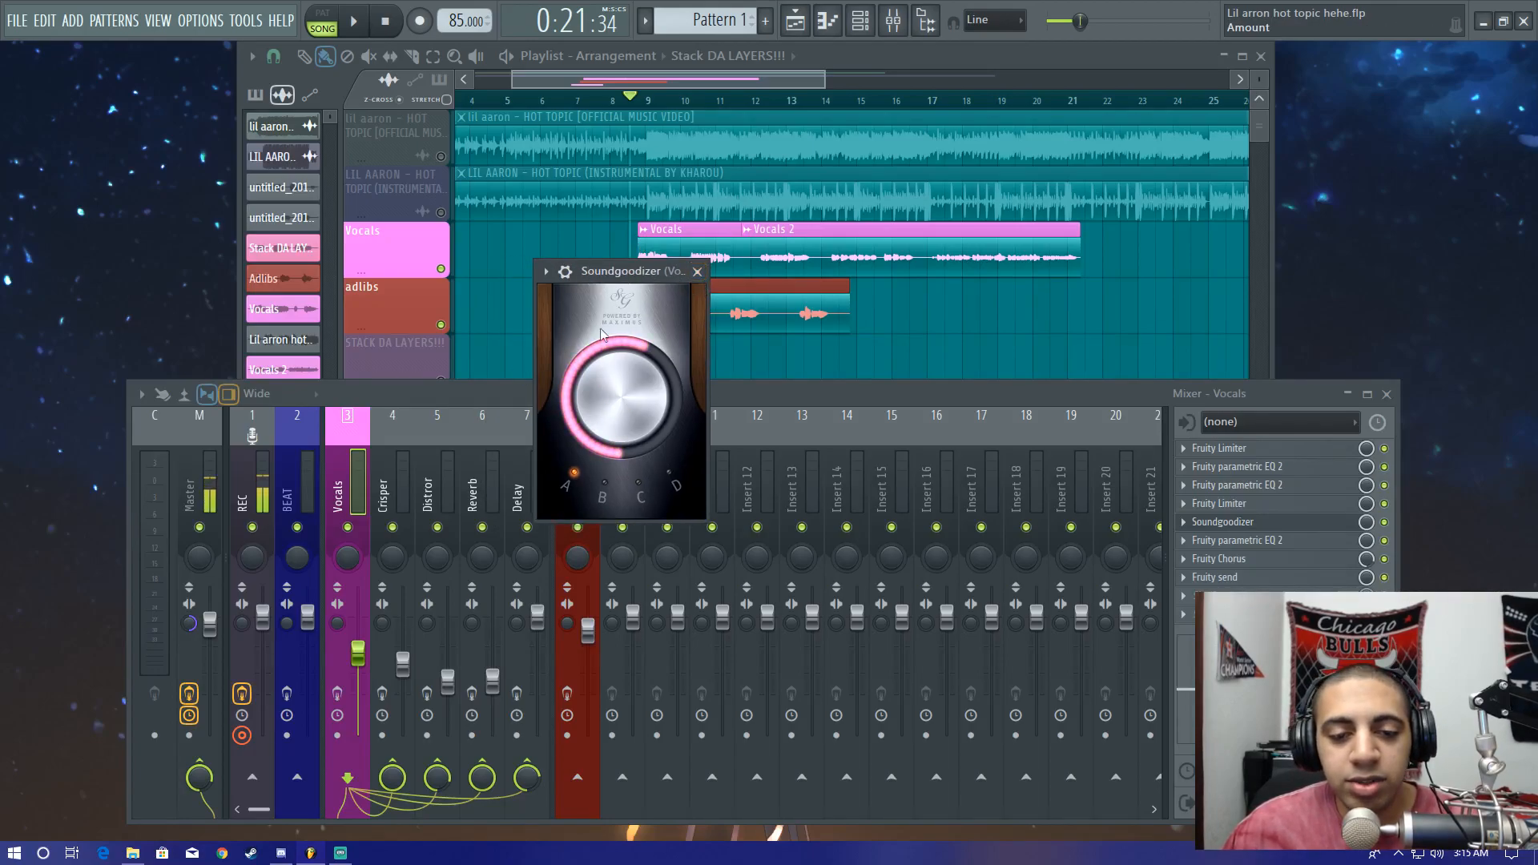
click(697, 273)
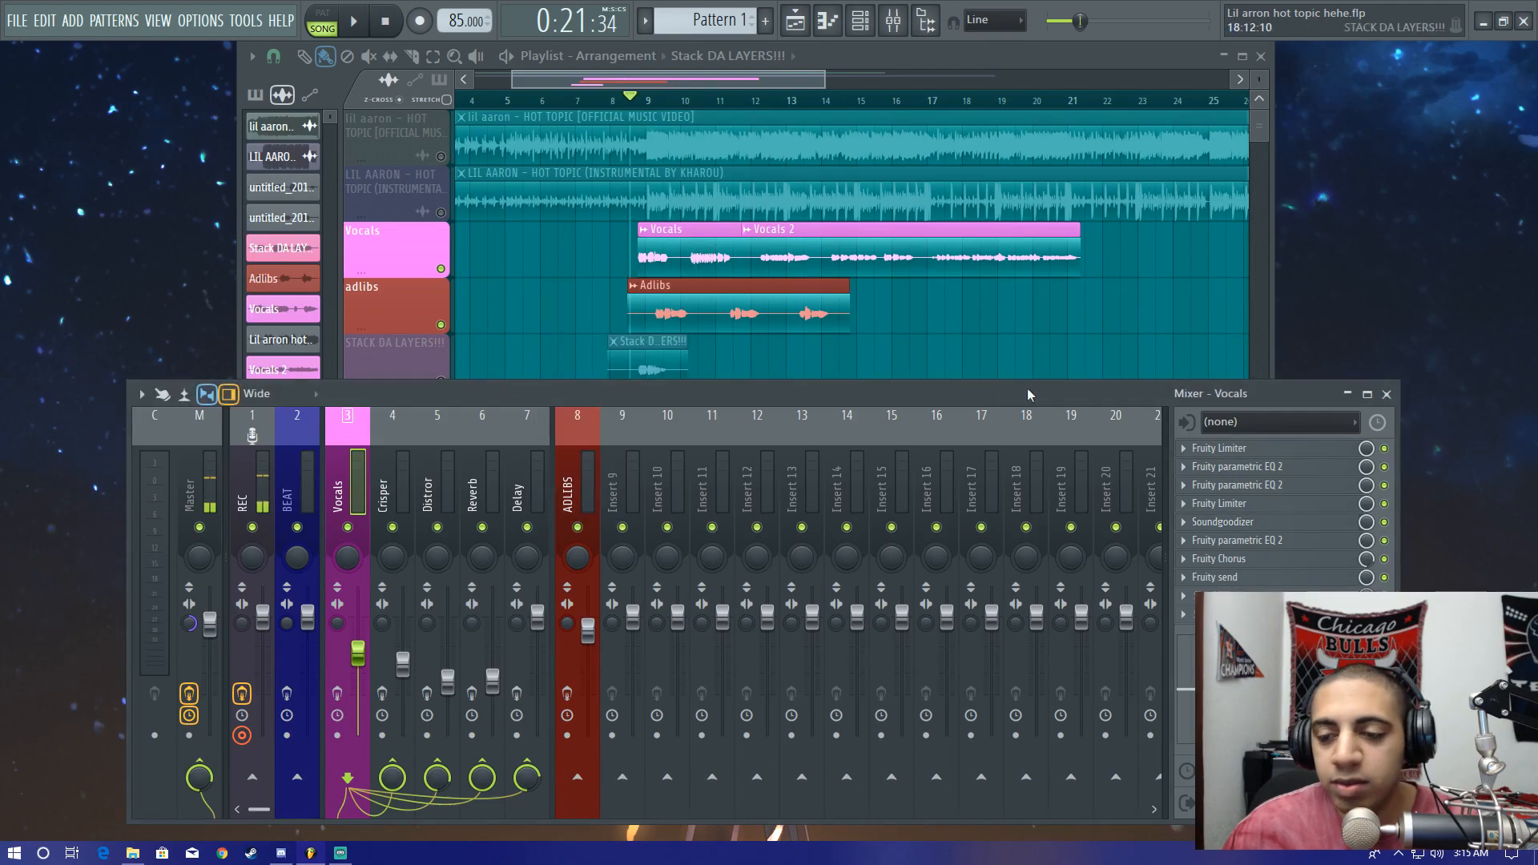
Step: Examine the curve and the available presets of the Fruity parametric EQ 2 in effect slot 6 of Vocals
click(1245, 540)
drag(652, 232, 637, 286)
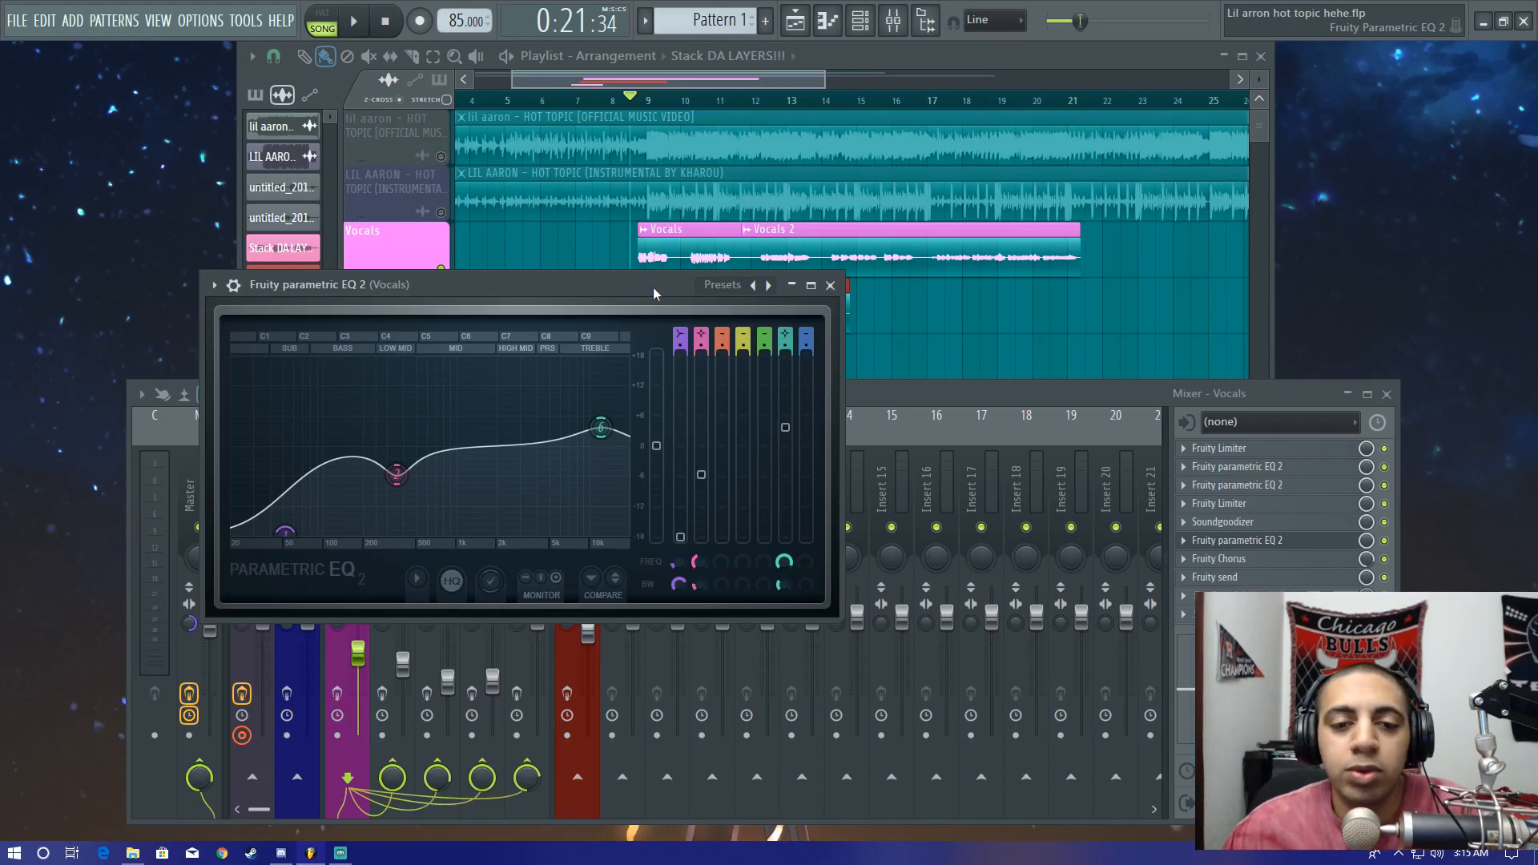
drag(652, 286, 660, 300)
right_click(768, 298)
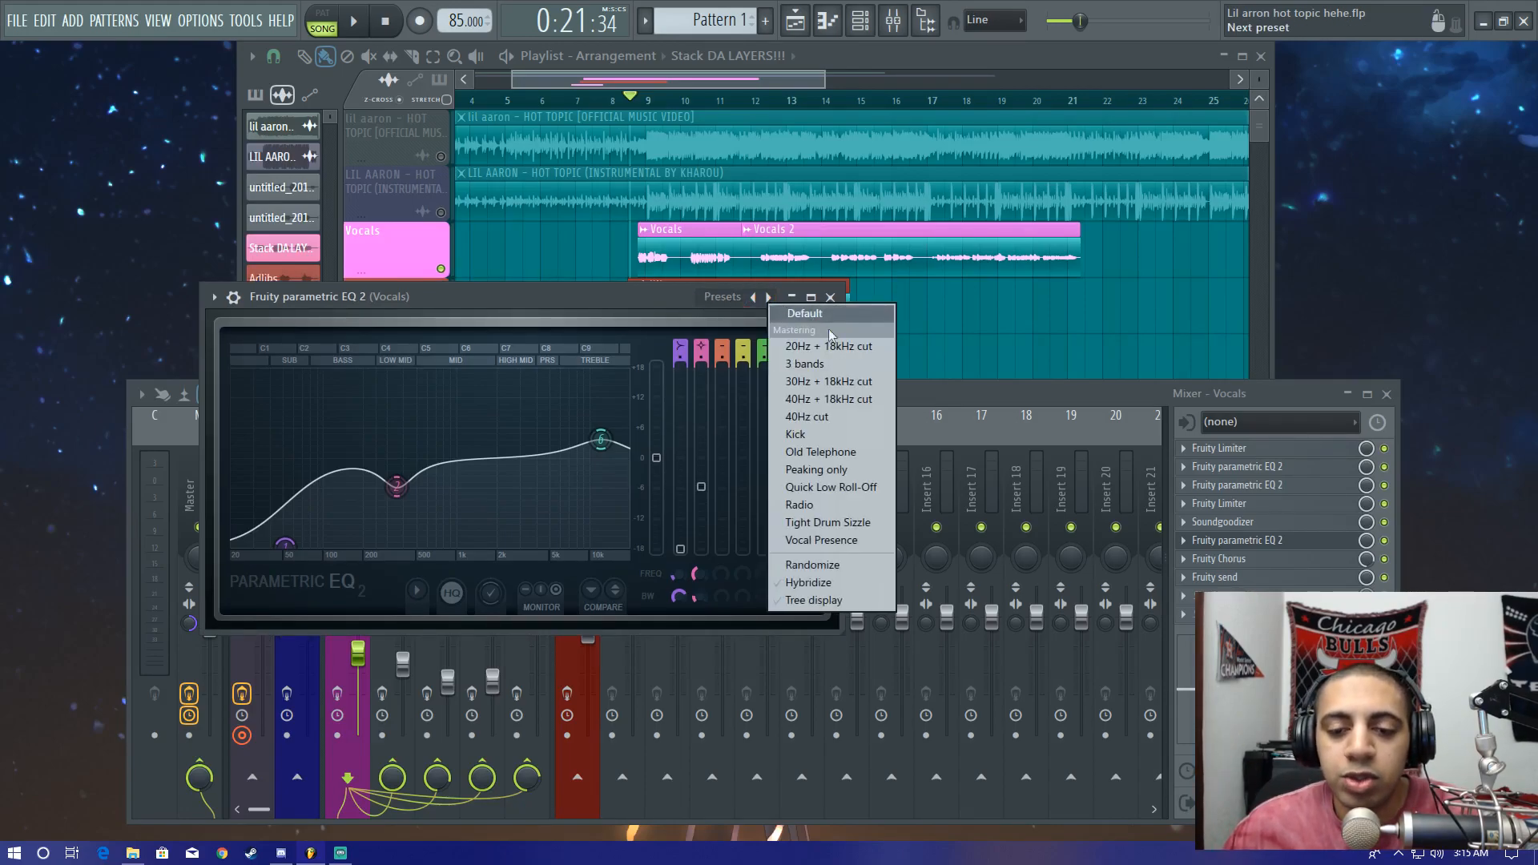
click(835, 298)
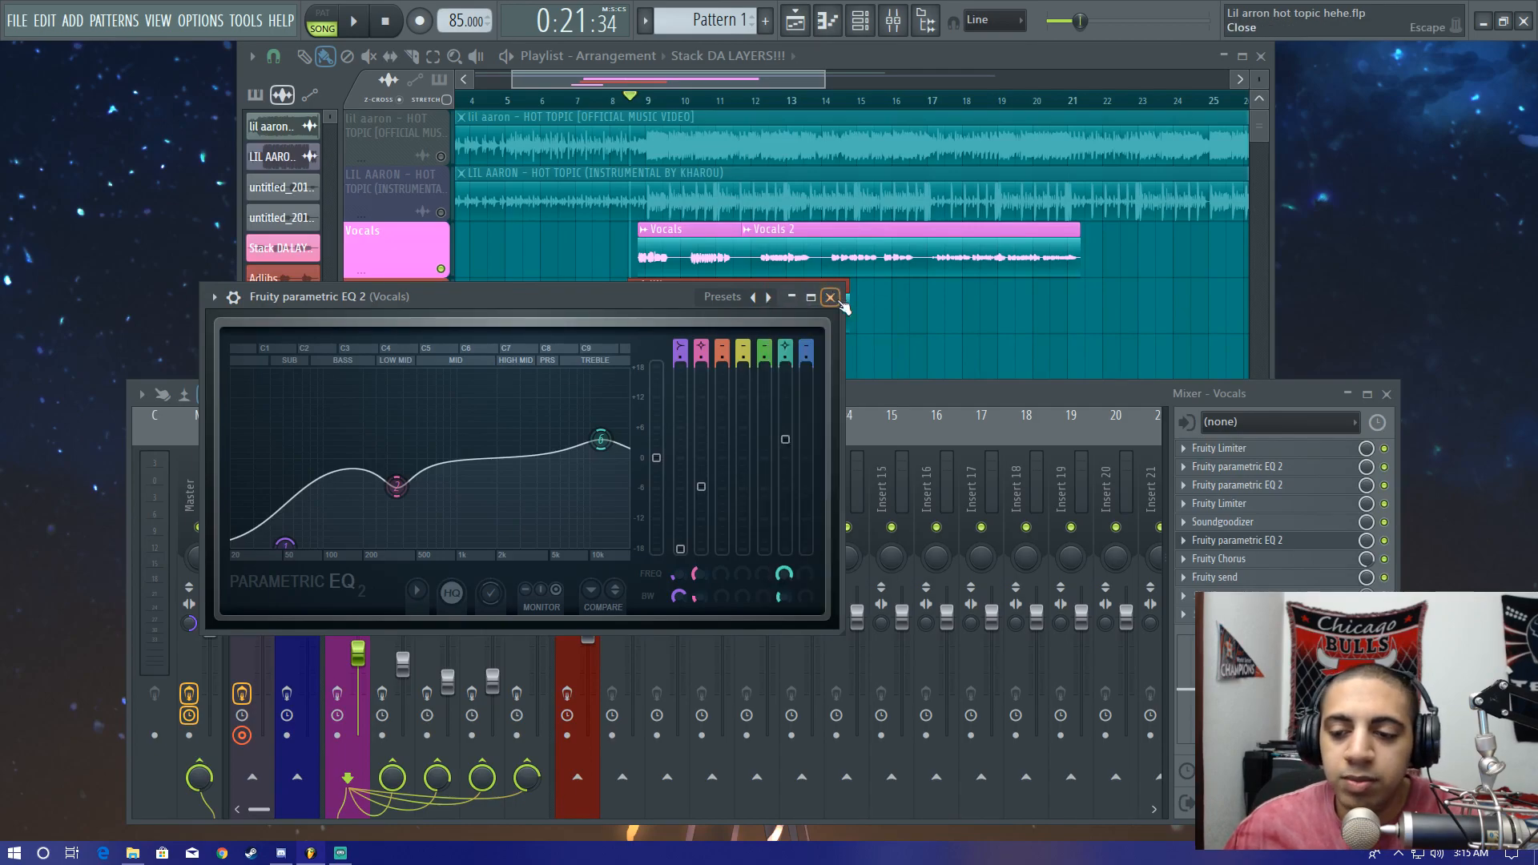
click(833, 298)
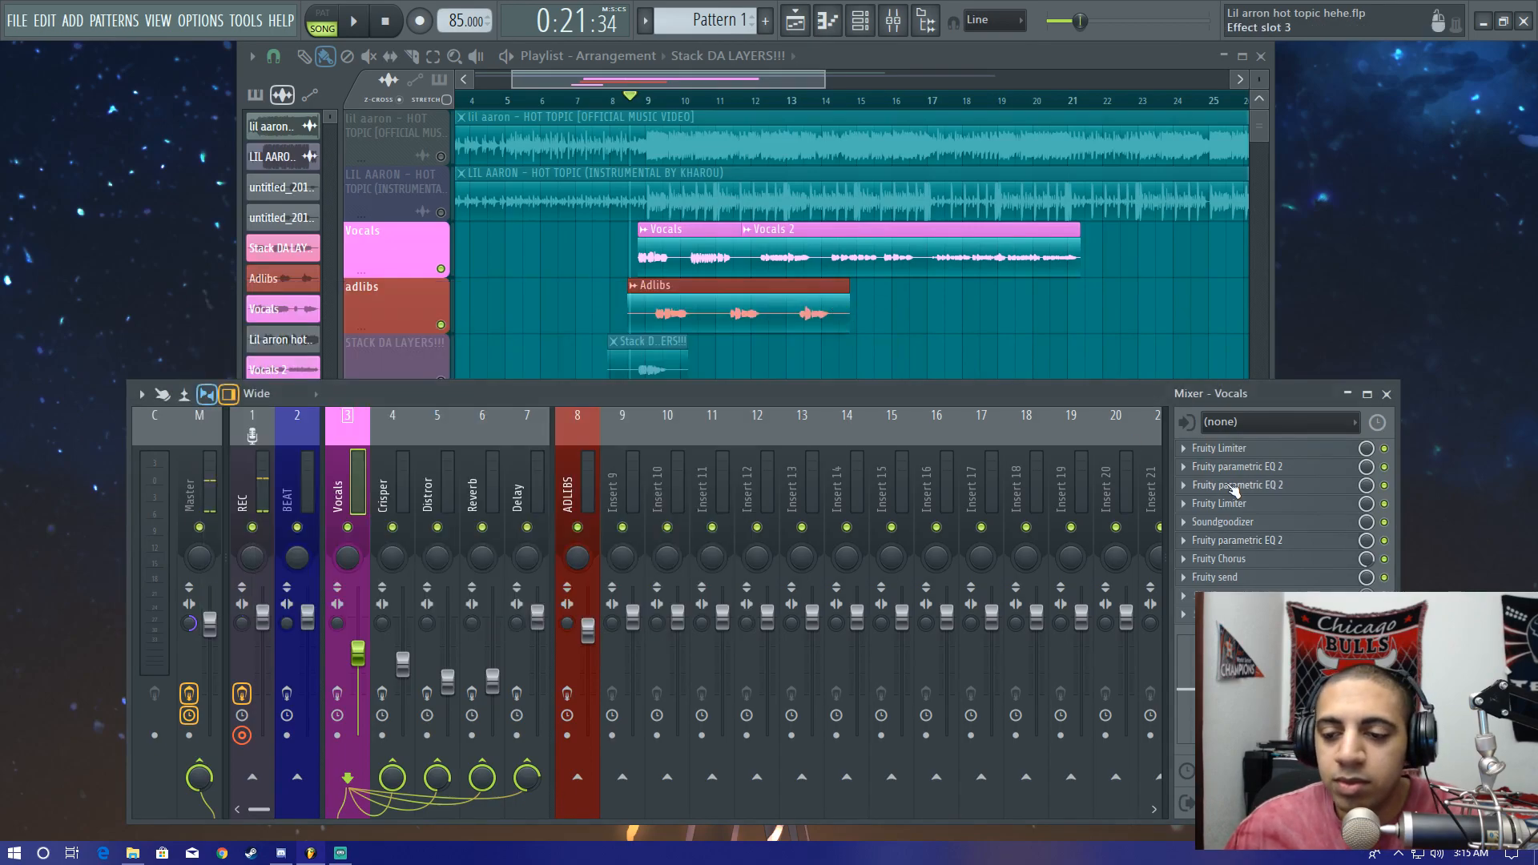
Step: Review the Fruity Chorus settings and the Fruity send settings on the Vocals track
click(1273, 561)
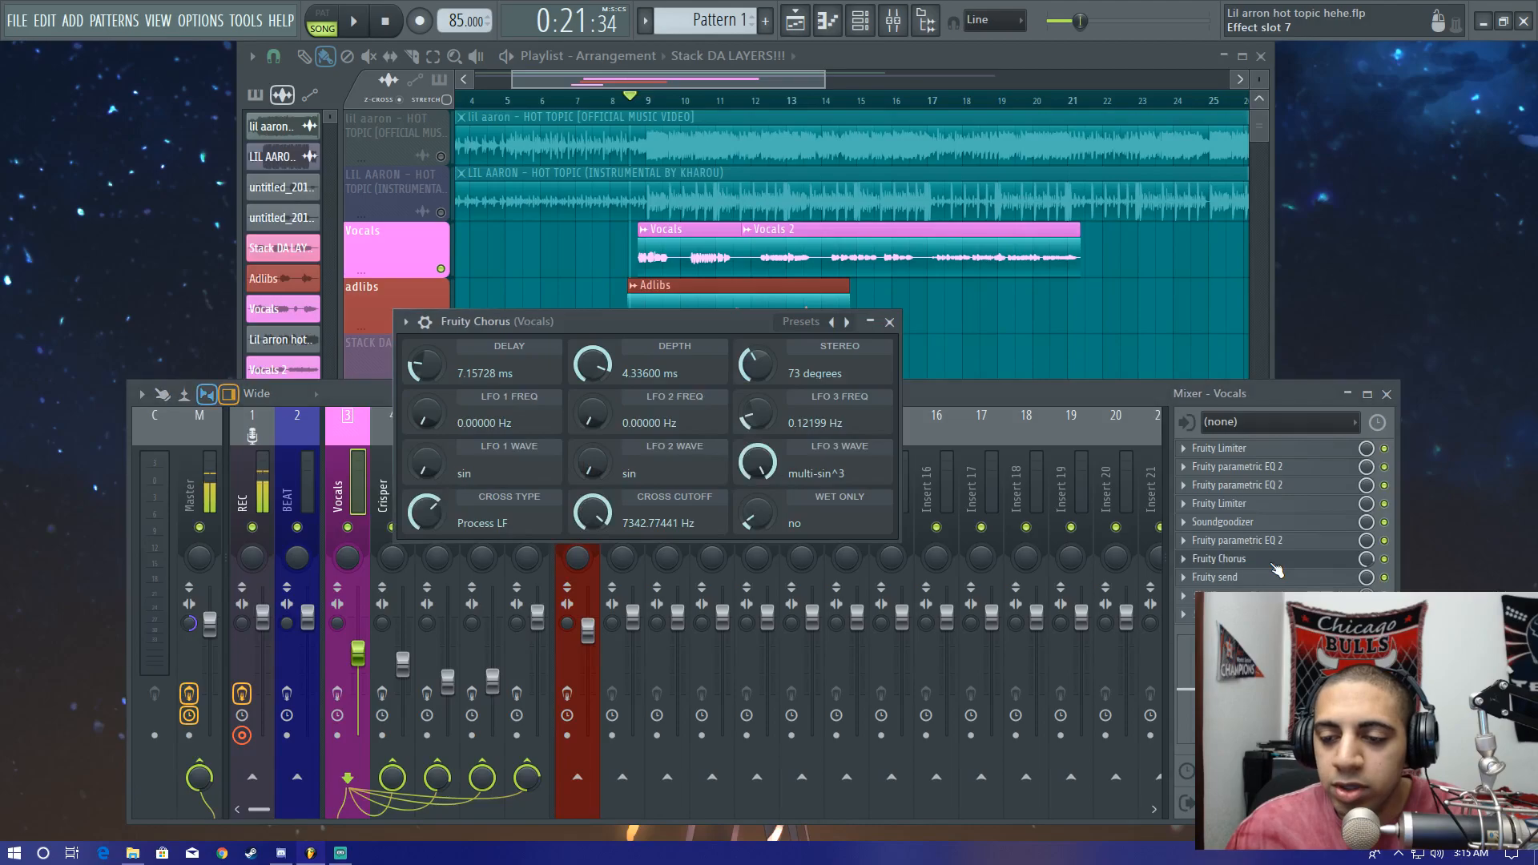
click(889, 322)
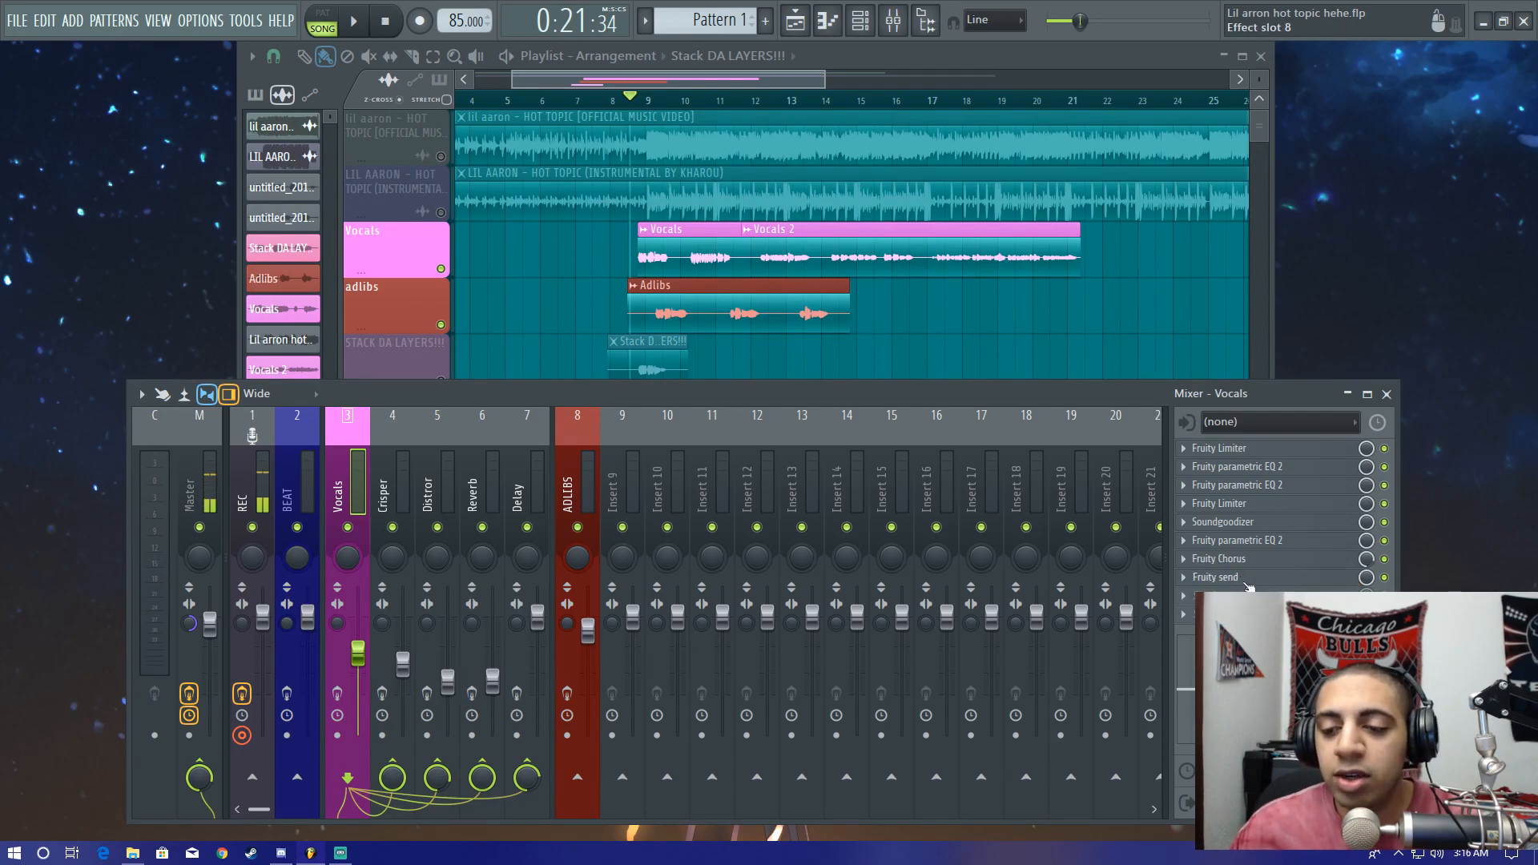
click(1246, 584)
drag(127, 156, 233, 162)
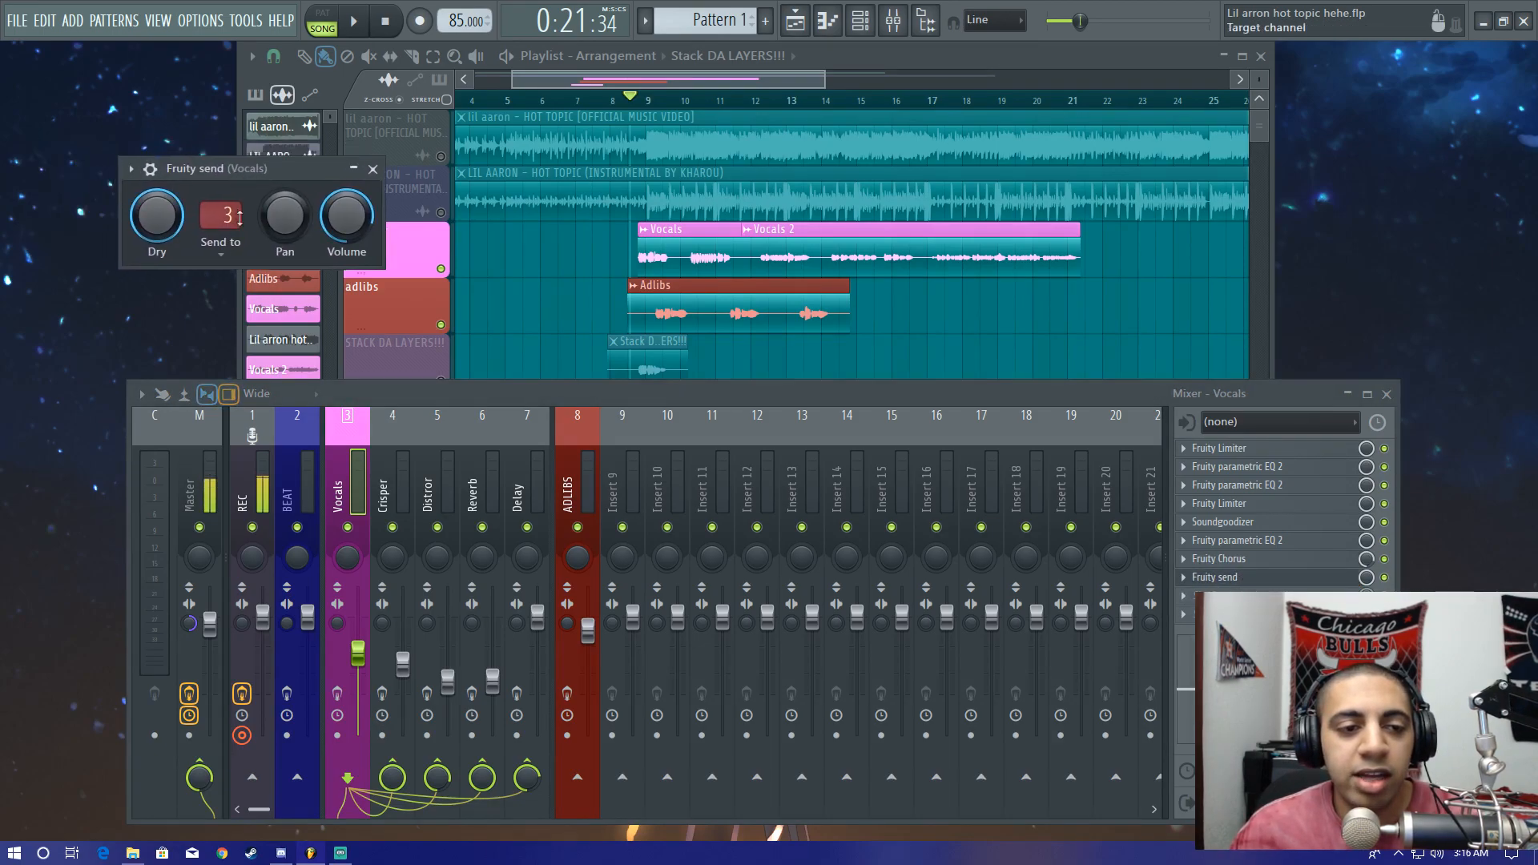
click(372, 169)
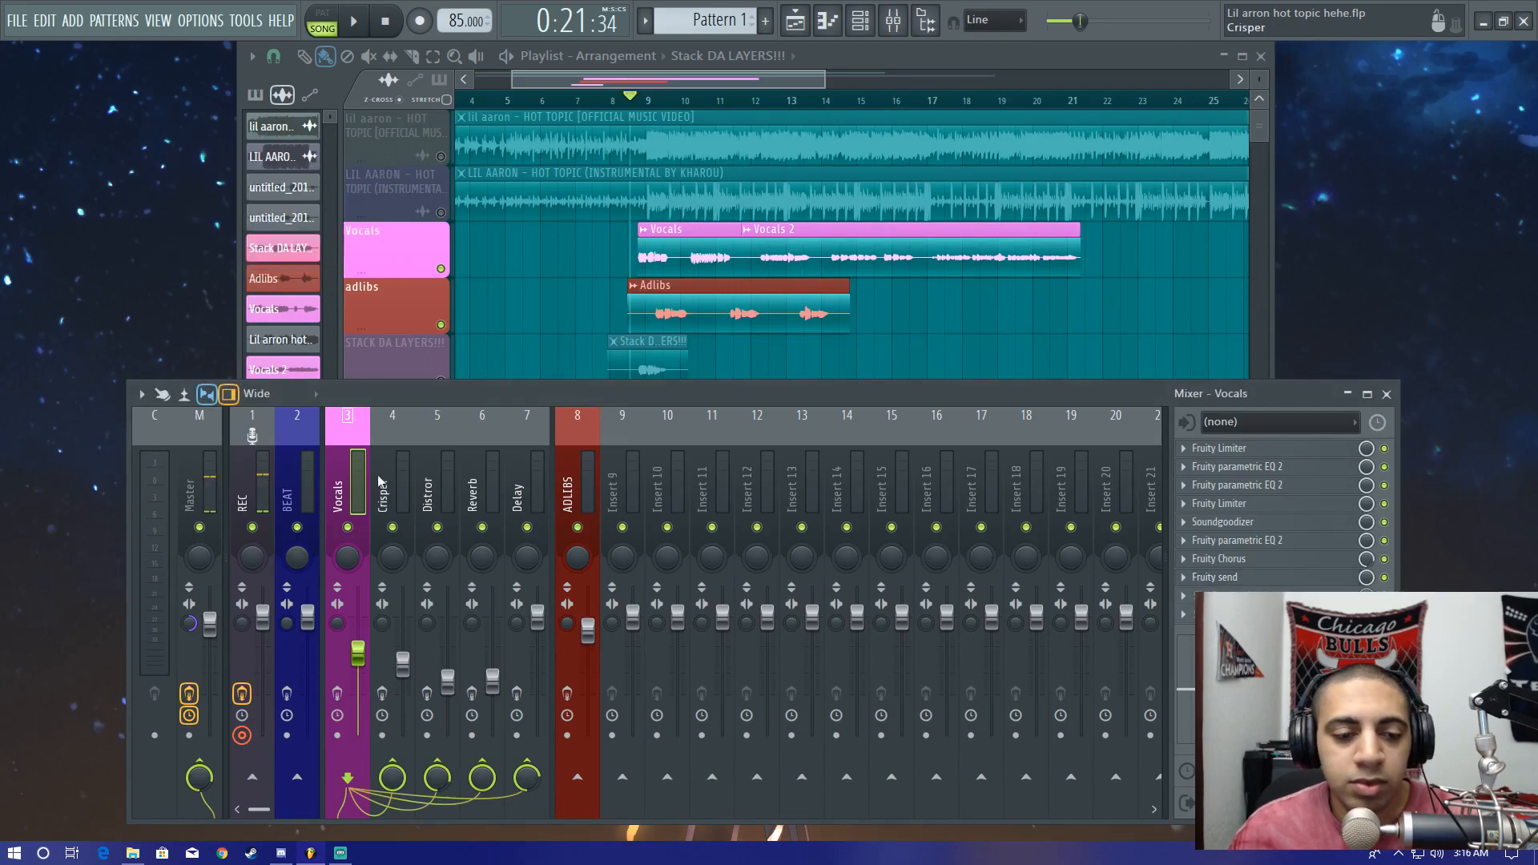
Step: Remove the send from Vocals to Distror and route Vocals to the Distror track again
click(444, 763)
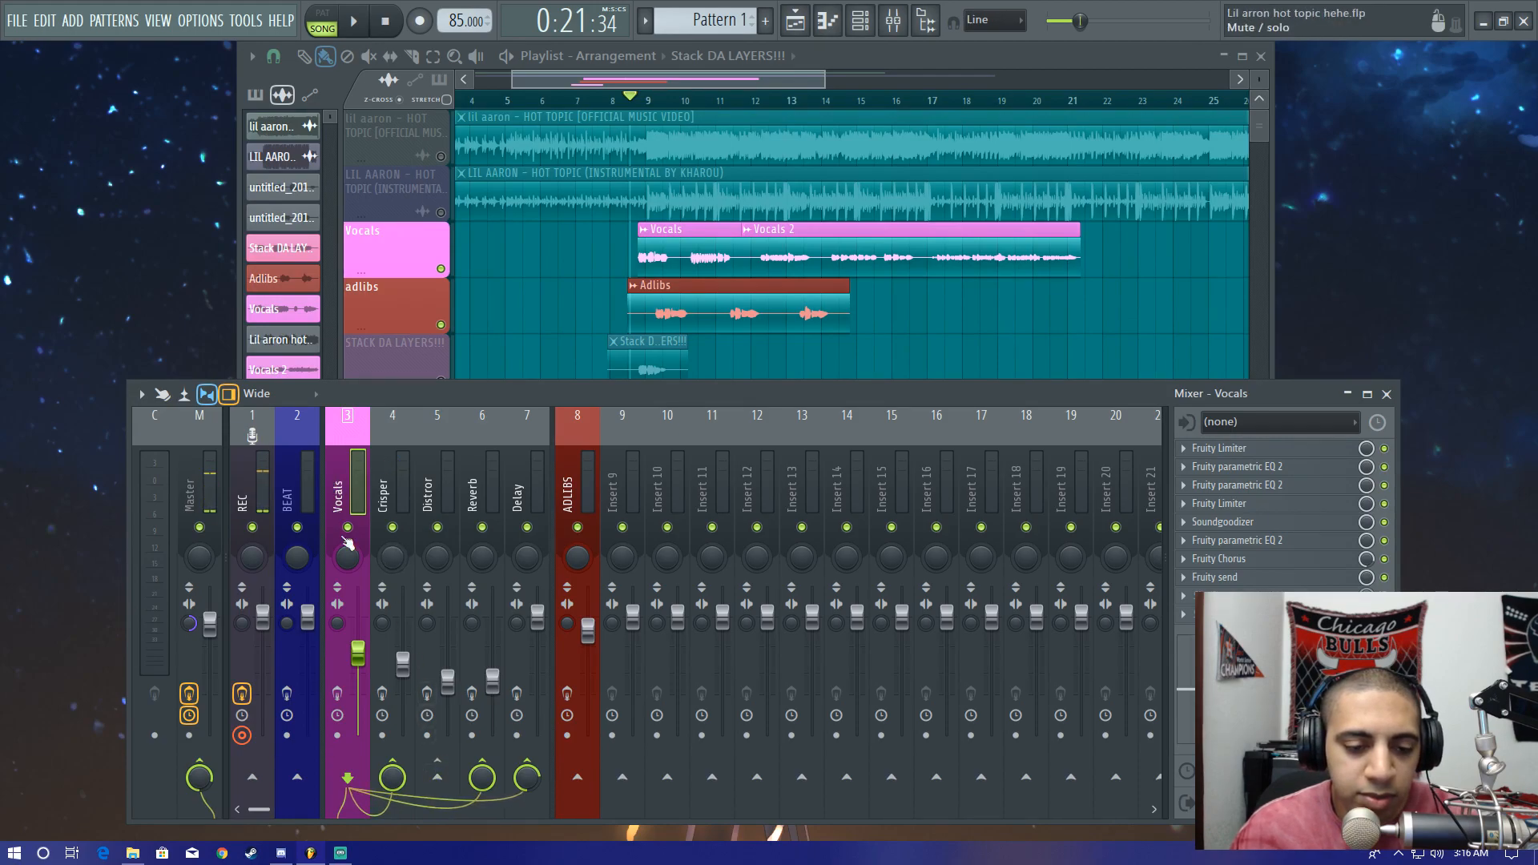
right_click(437, 776)
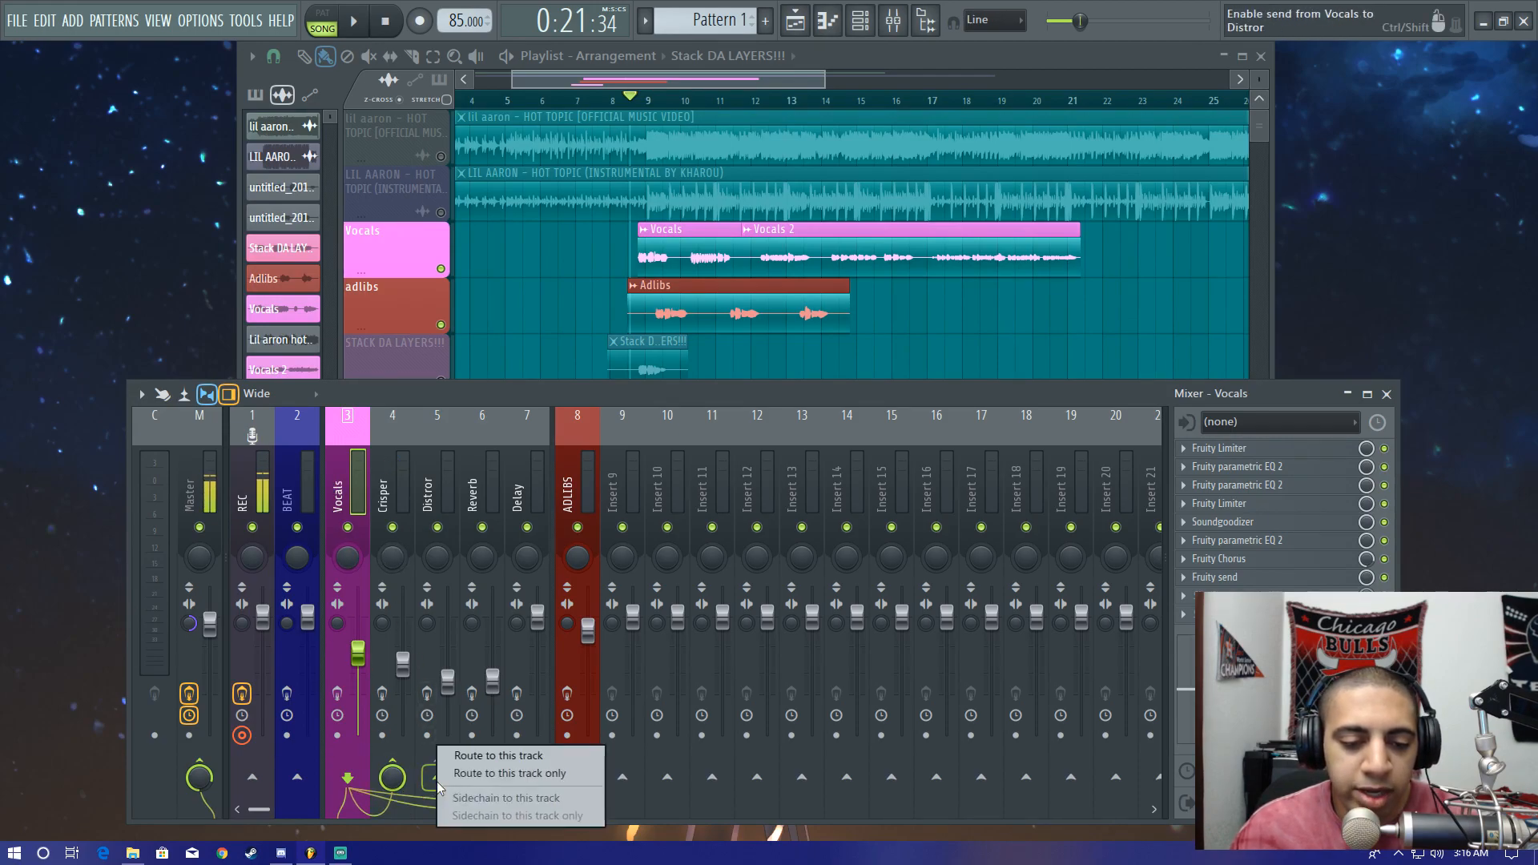
click(491, 774)
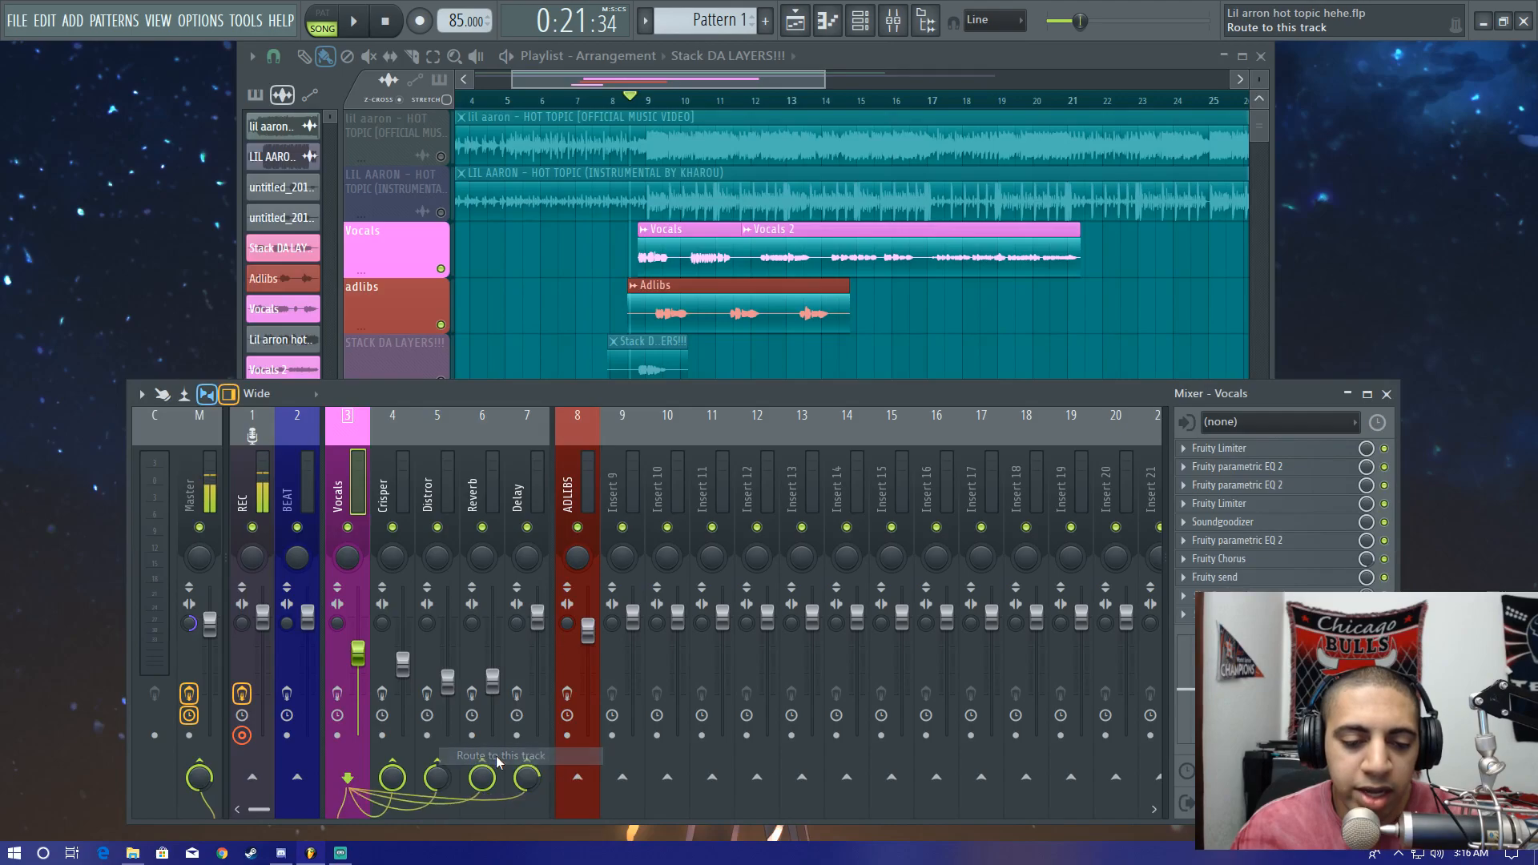
Step: Check the target mixer track of the Fruity send on the Vocals track
click(1230, 578)
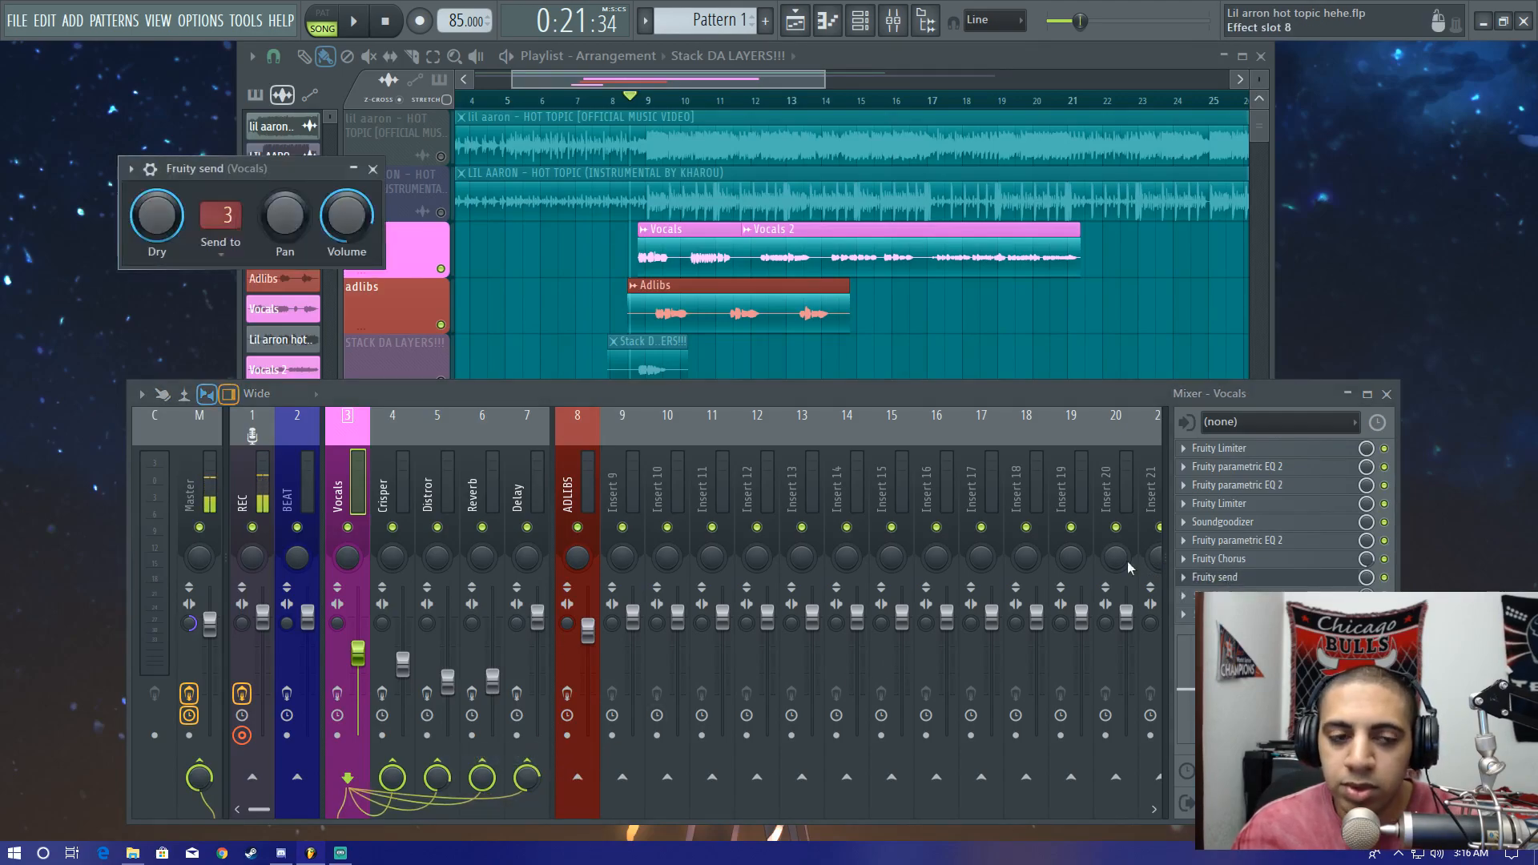
click(224, 218)
click(210, 225)
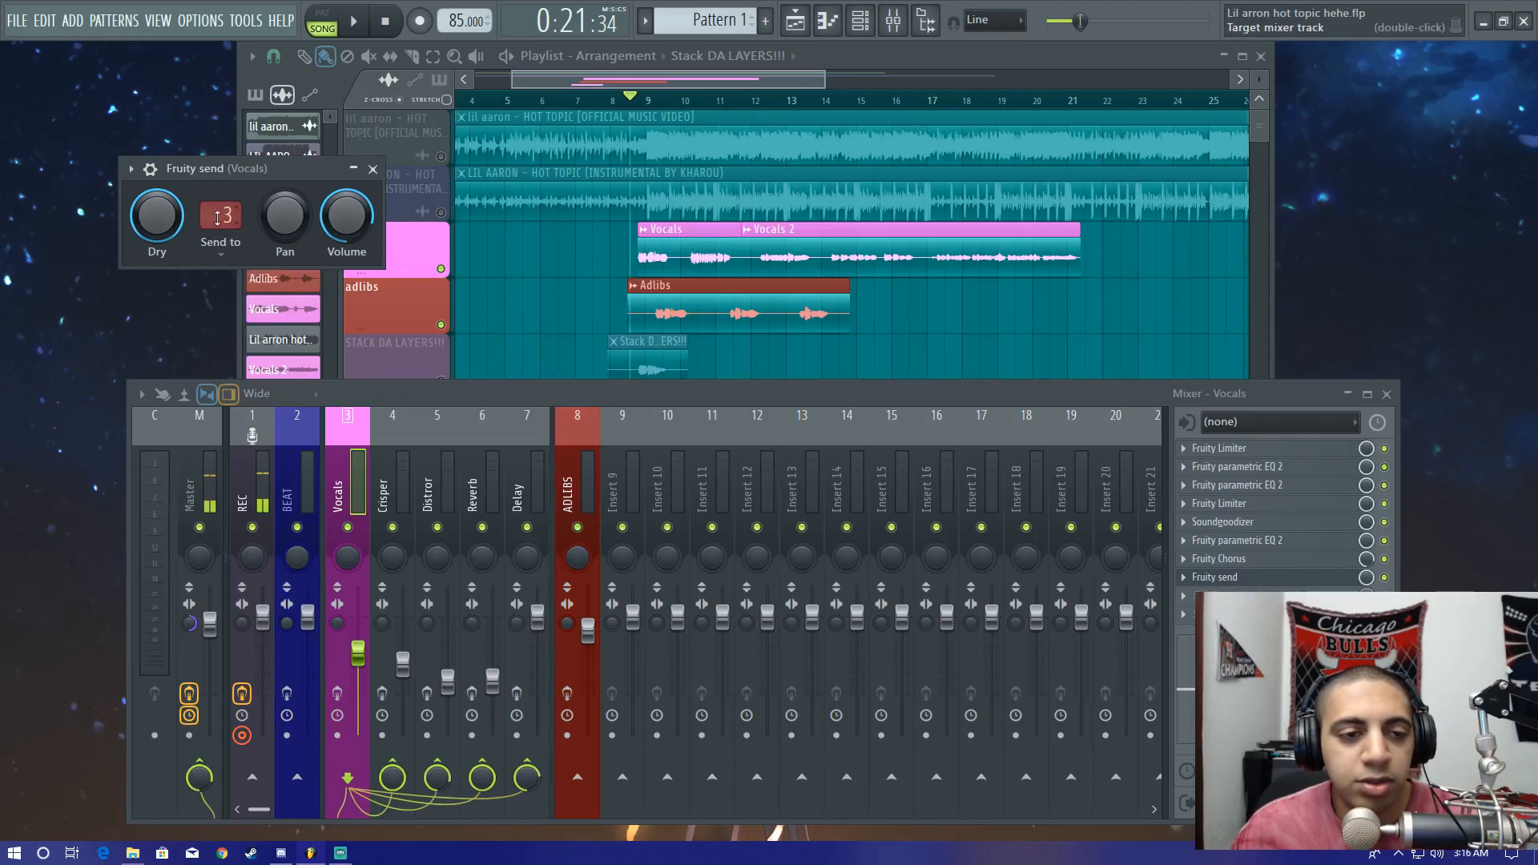
click(372, 169)
Step: Disable the send from Vocals to Crisper and route Vocals to the Crisper track again
click(383, 506)
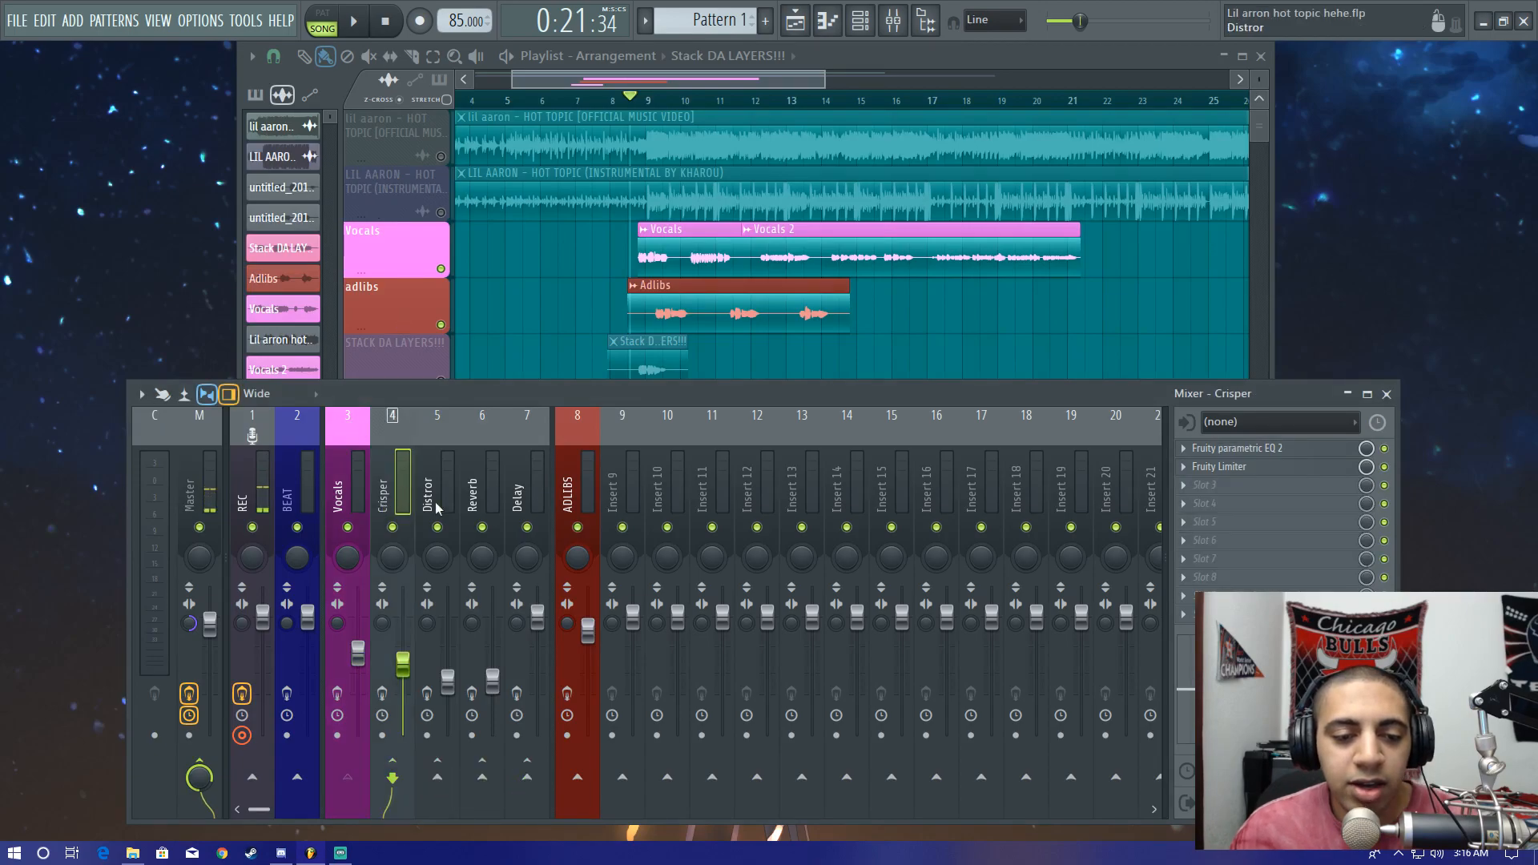
click(342, 503)
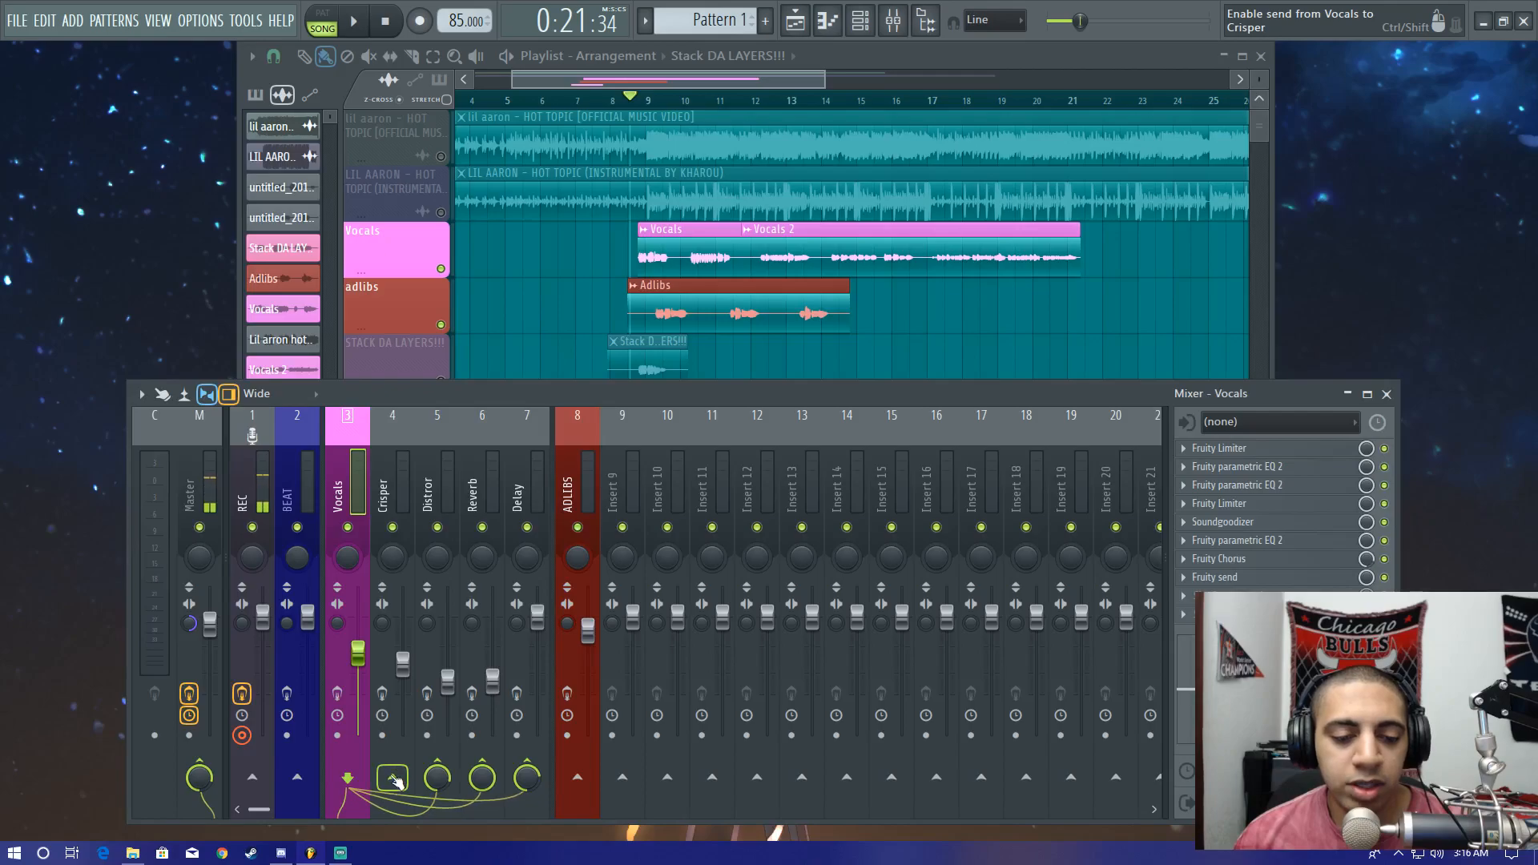
right_click(396, 782)
click(429, 799)
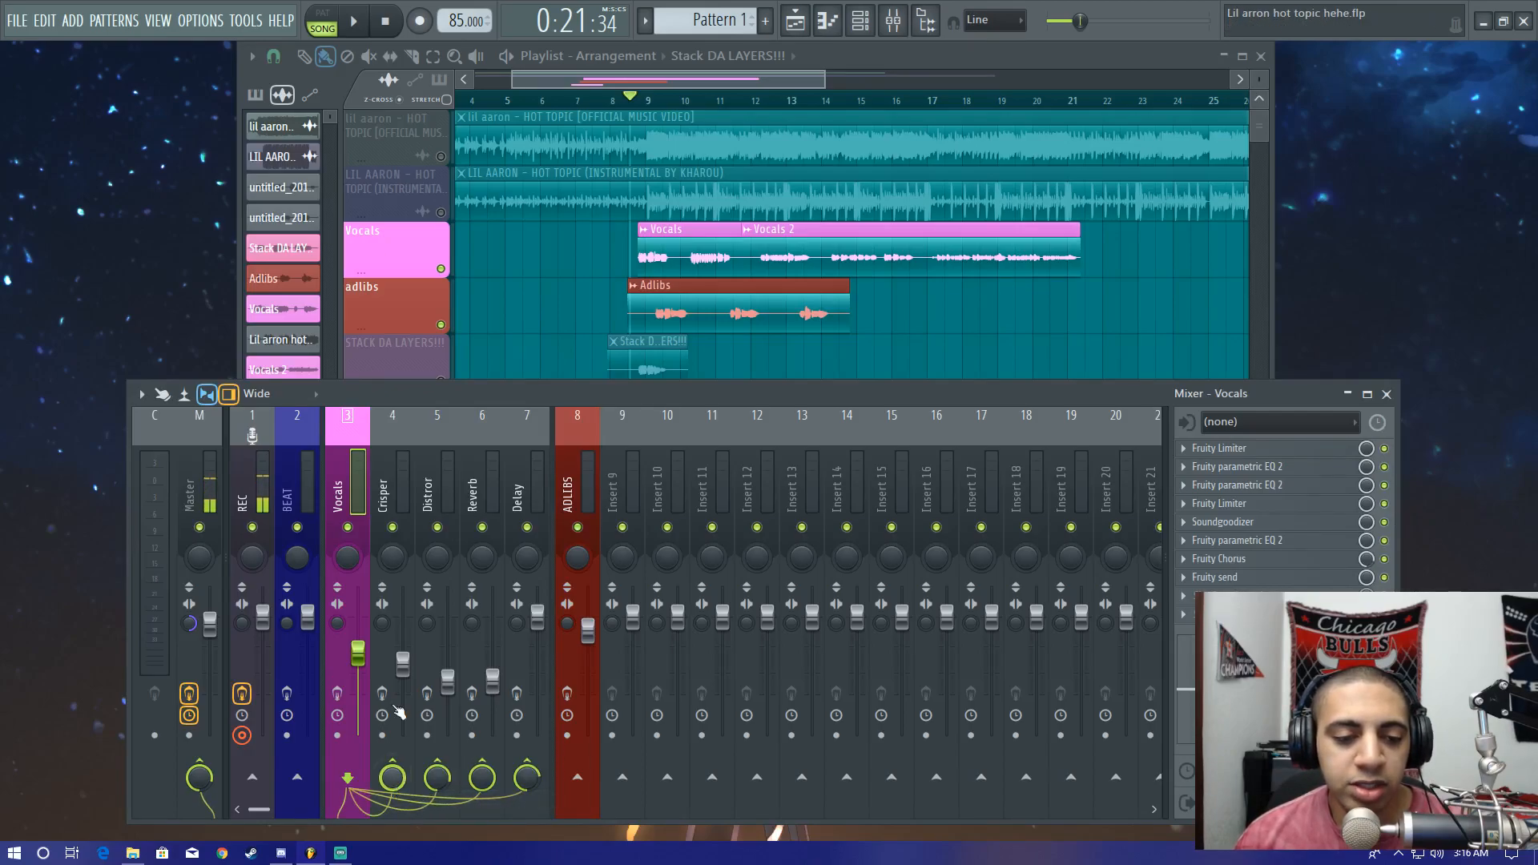
Step: Review the Fruity Parametric EQ 2 and Fruity Limiter settings on the Crisper track
click(392, 753)
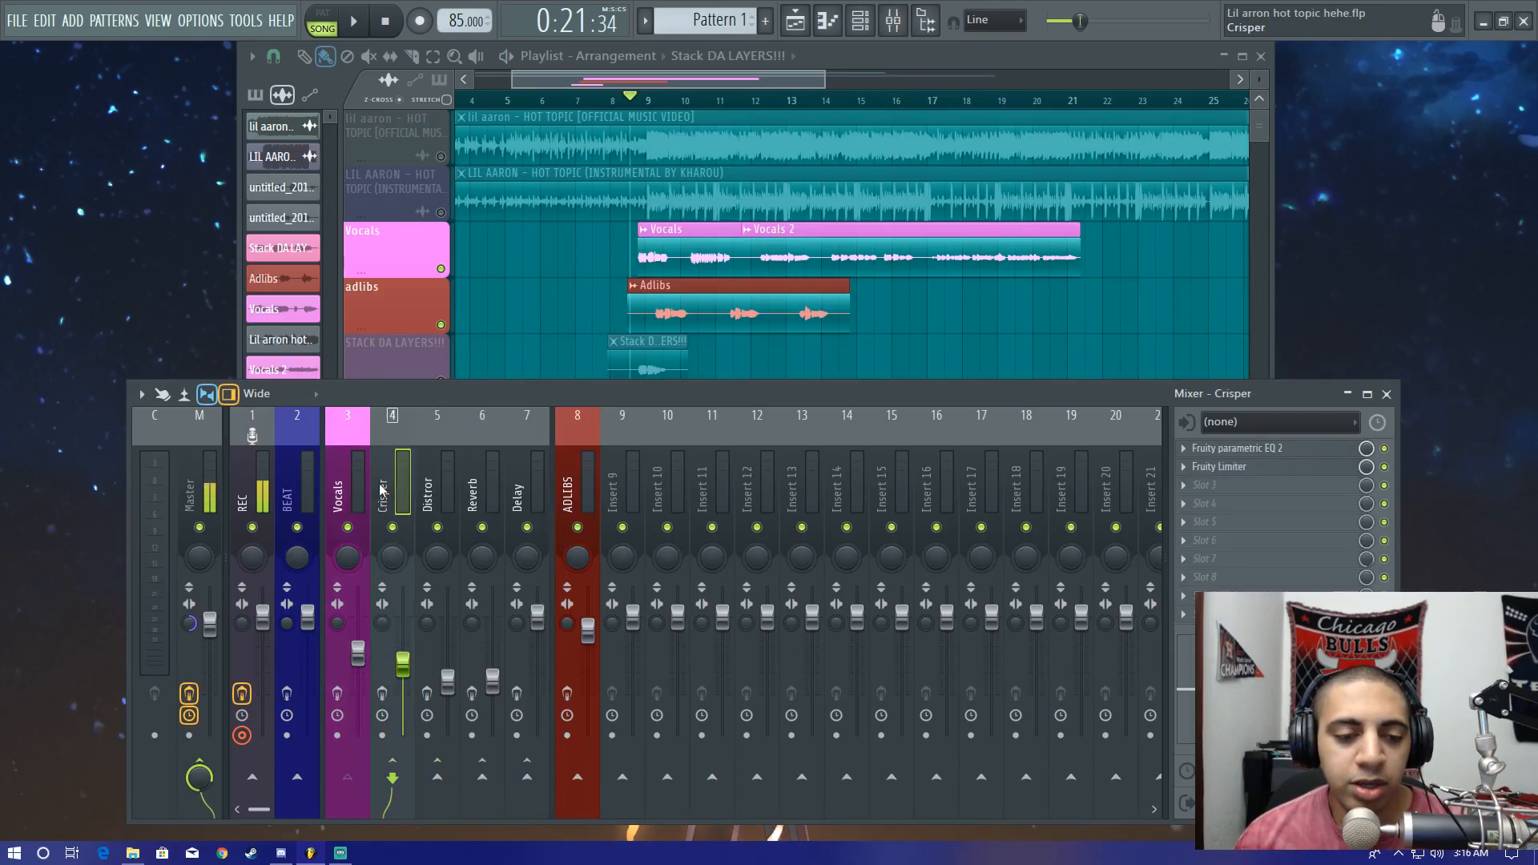
click(1240, 457)
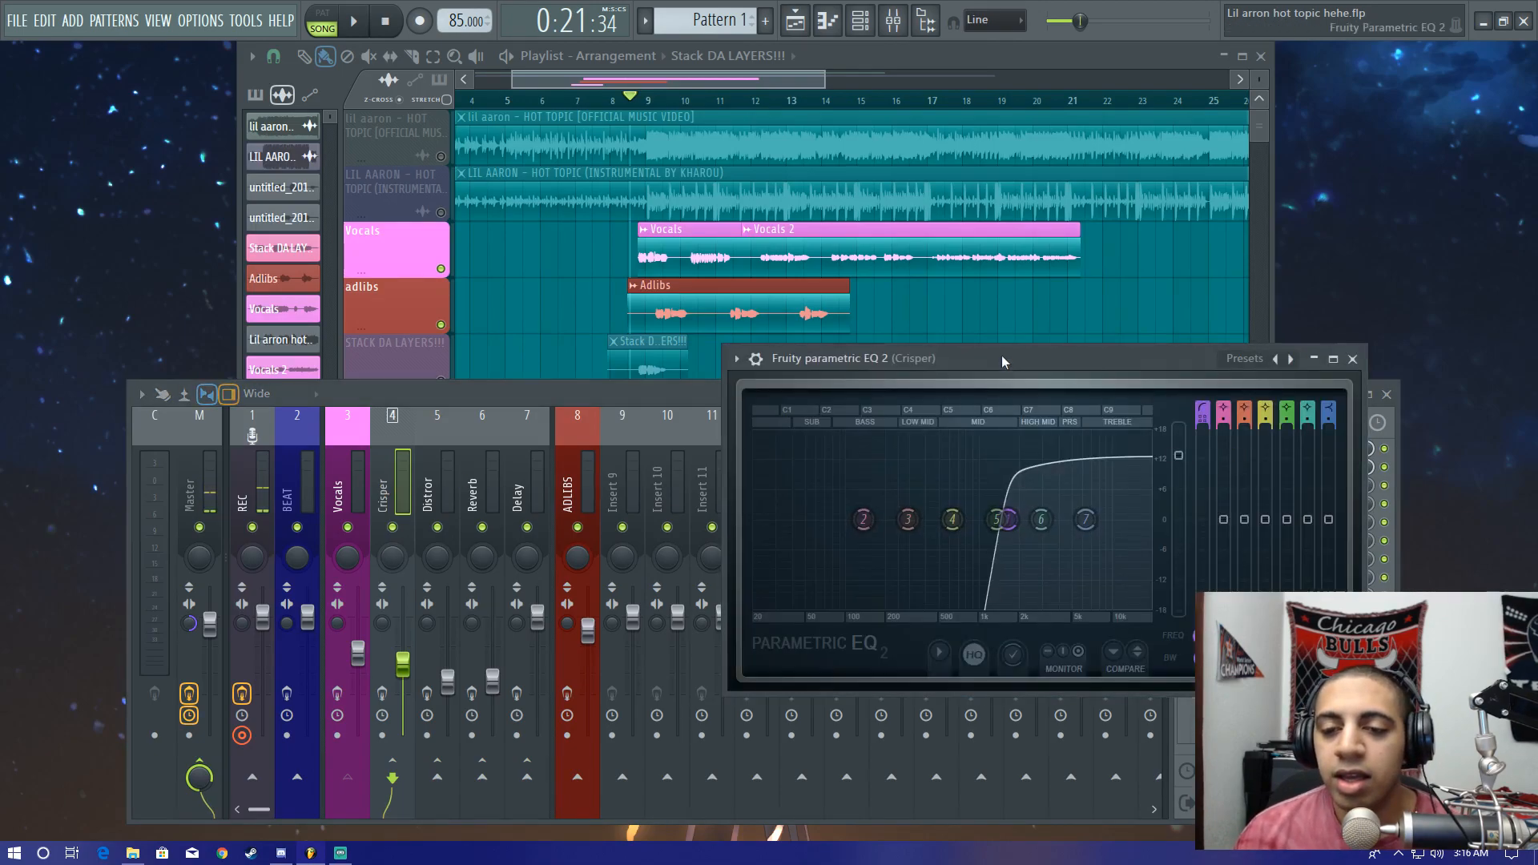
drag(1002, 356, 840, 320)
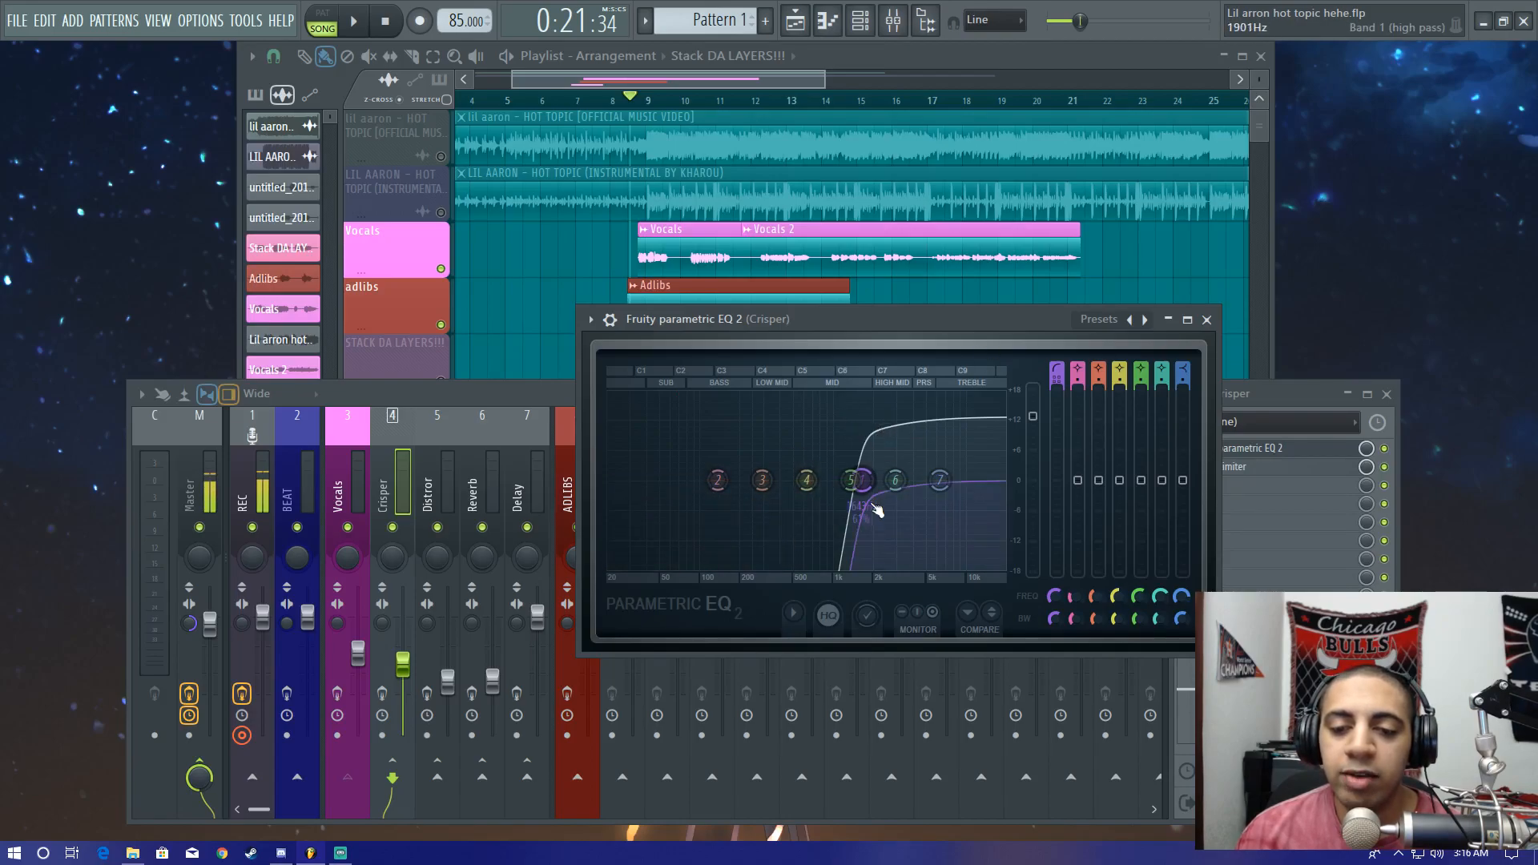
drag(871, 490, 870, 493)
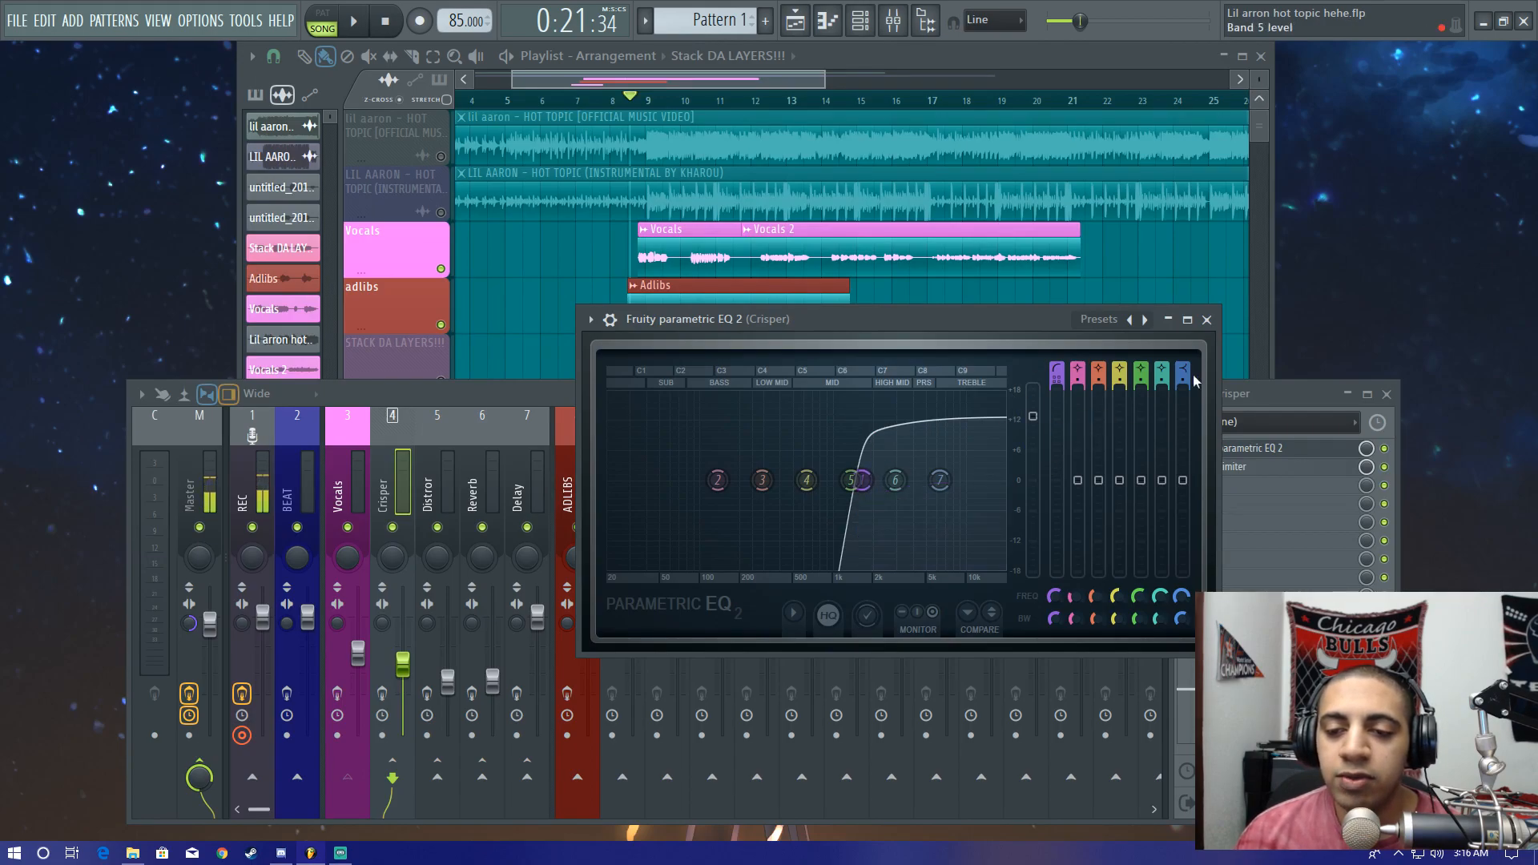
click(1207, 321)
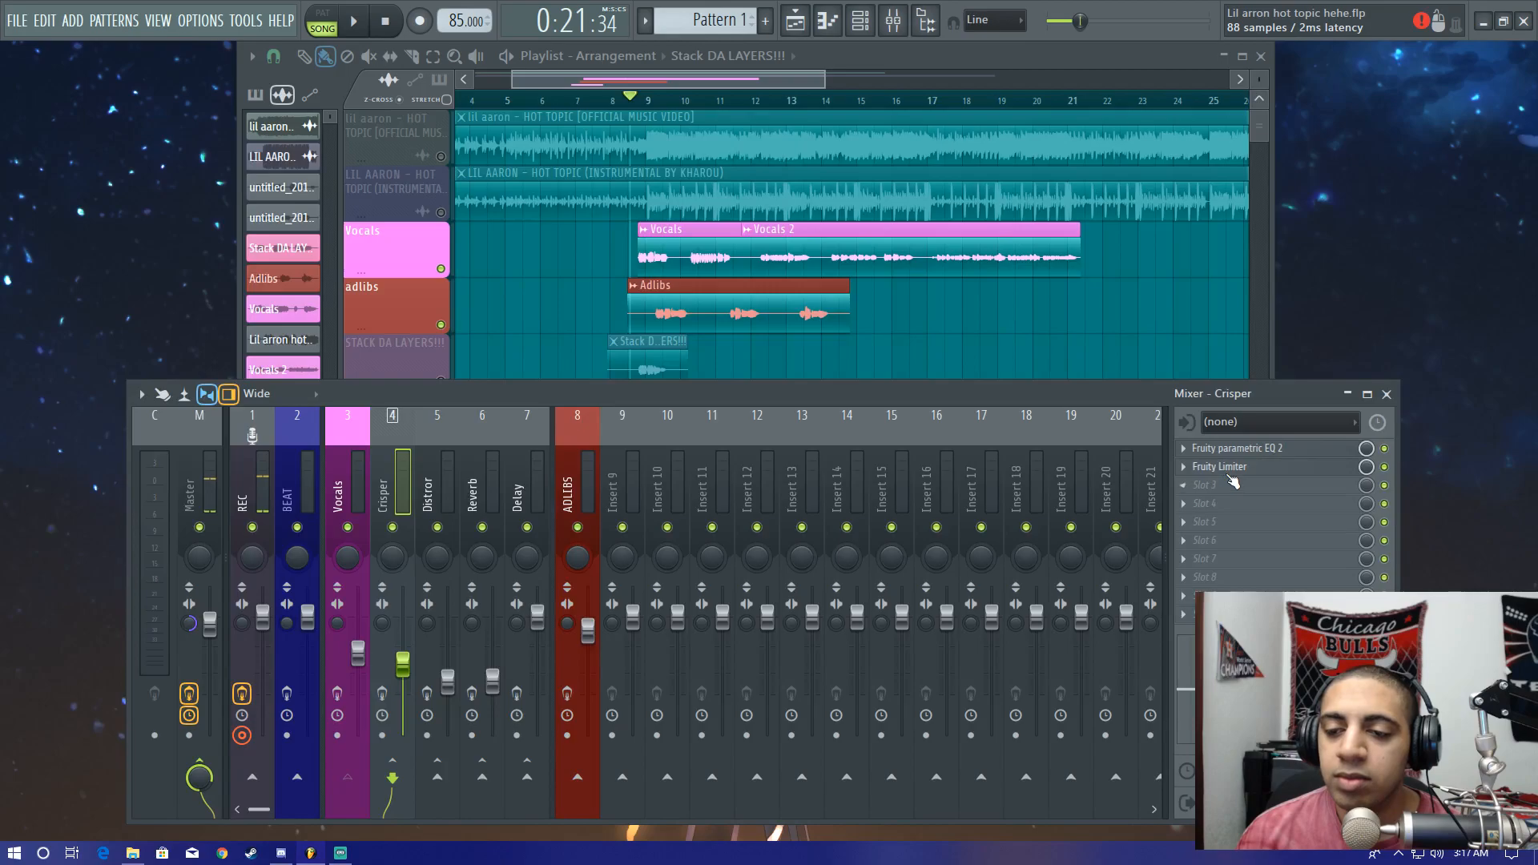
click(1223, 467)
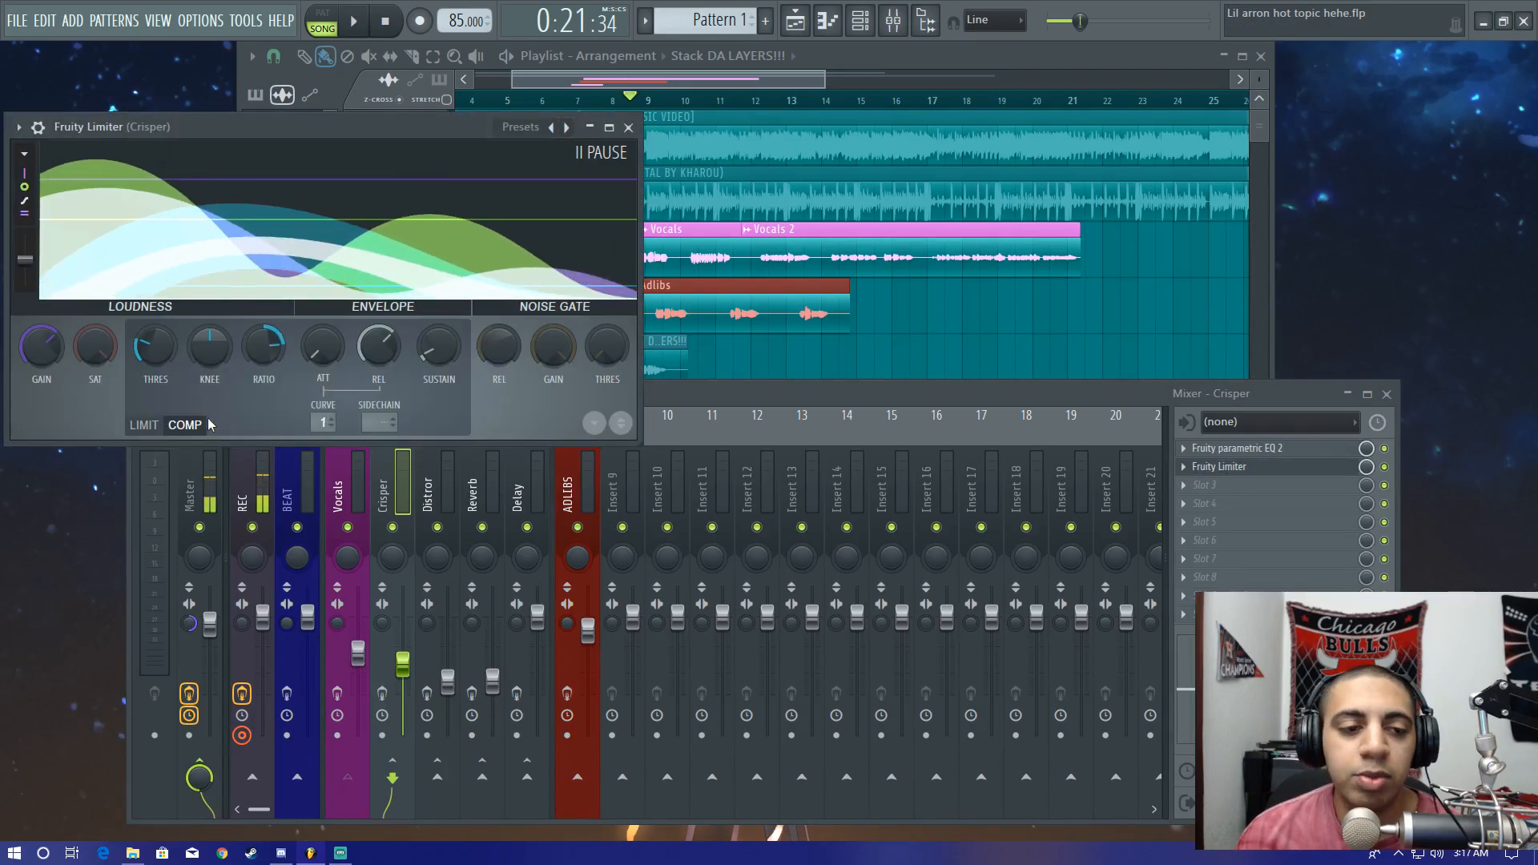
click(629, 128)
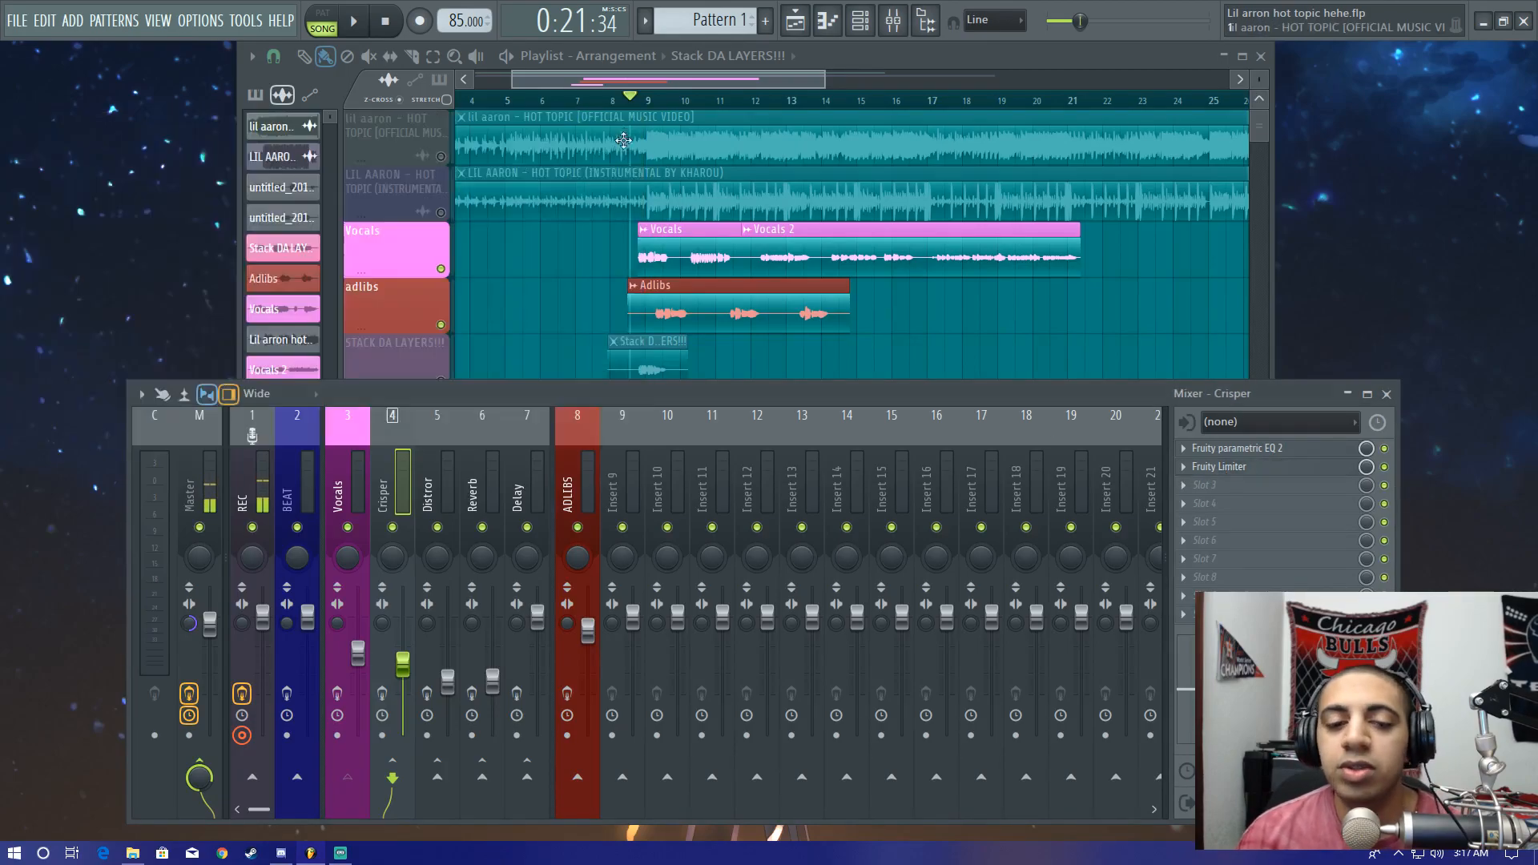
Step: Review the settings of both Fruity Fast Dist effects on the Distror track
click(429, 501)
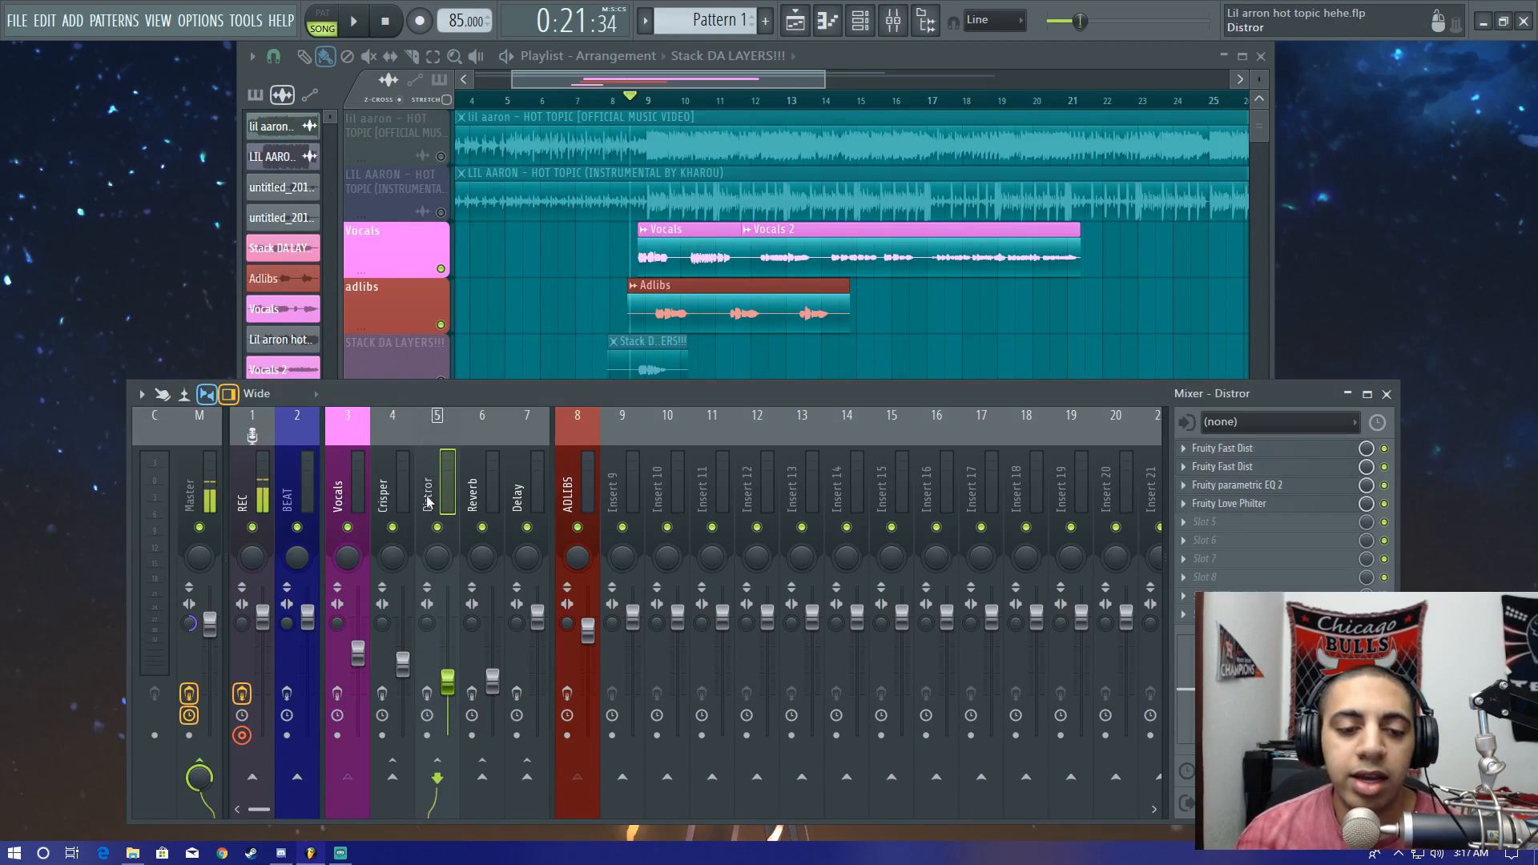
click(1263, 455)
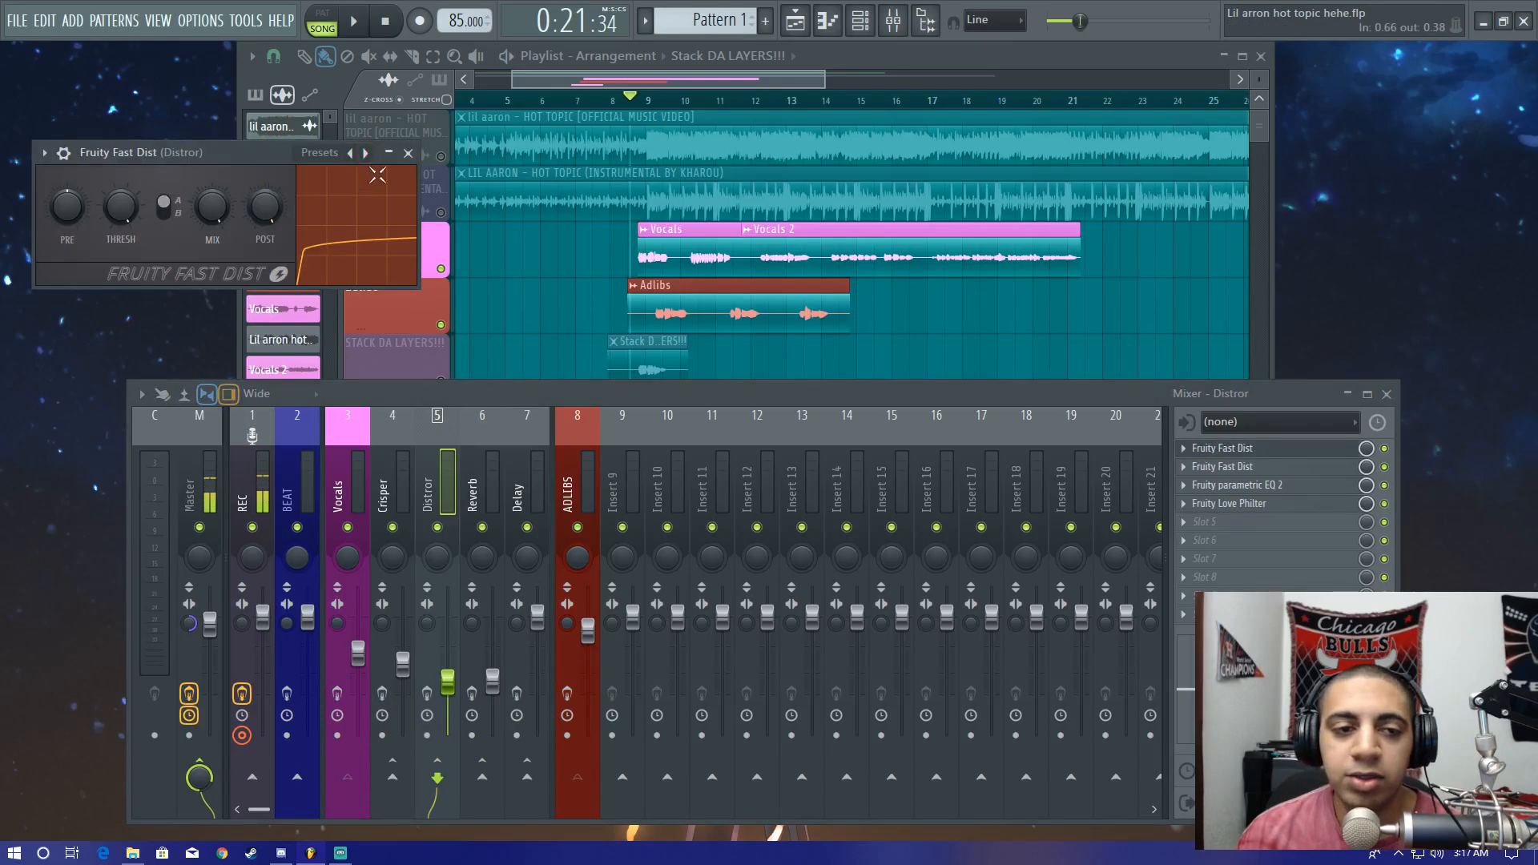
click(410, 154)
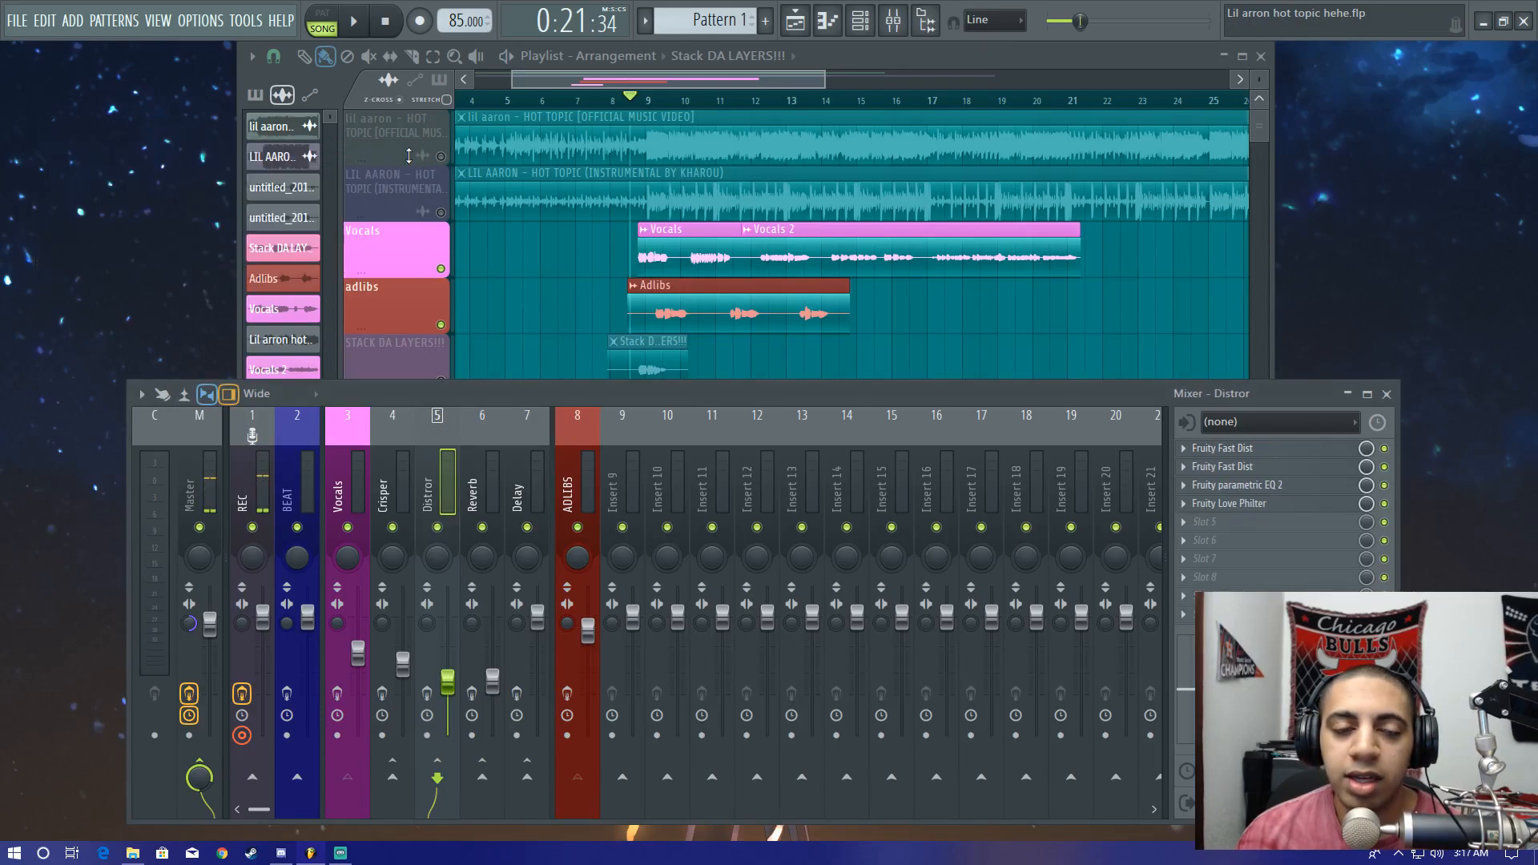
click(1240, 466)
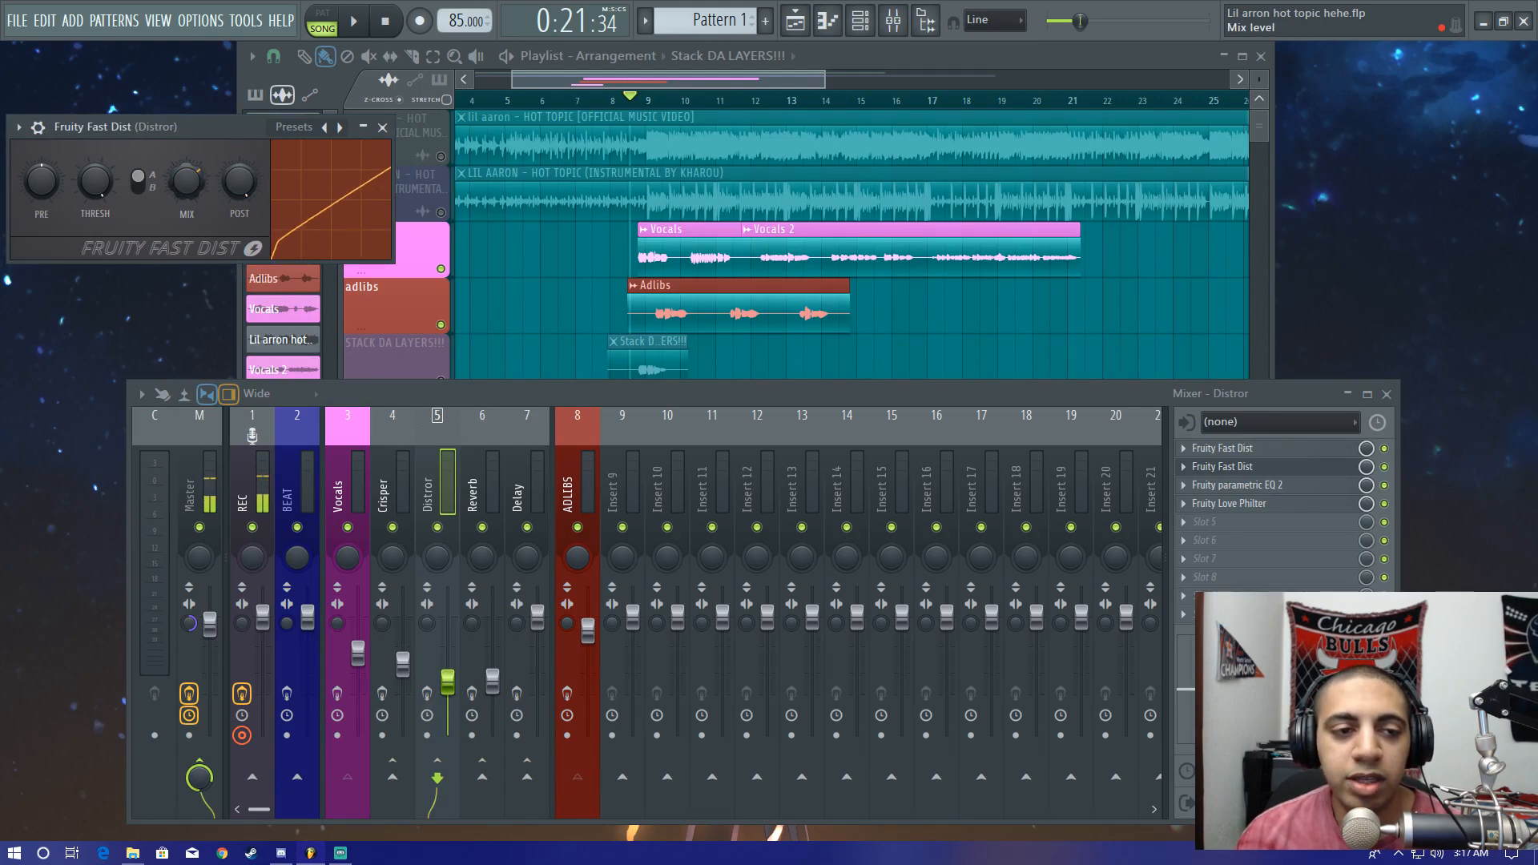
click(383, 128)
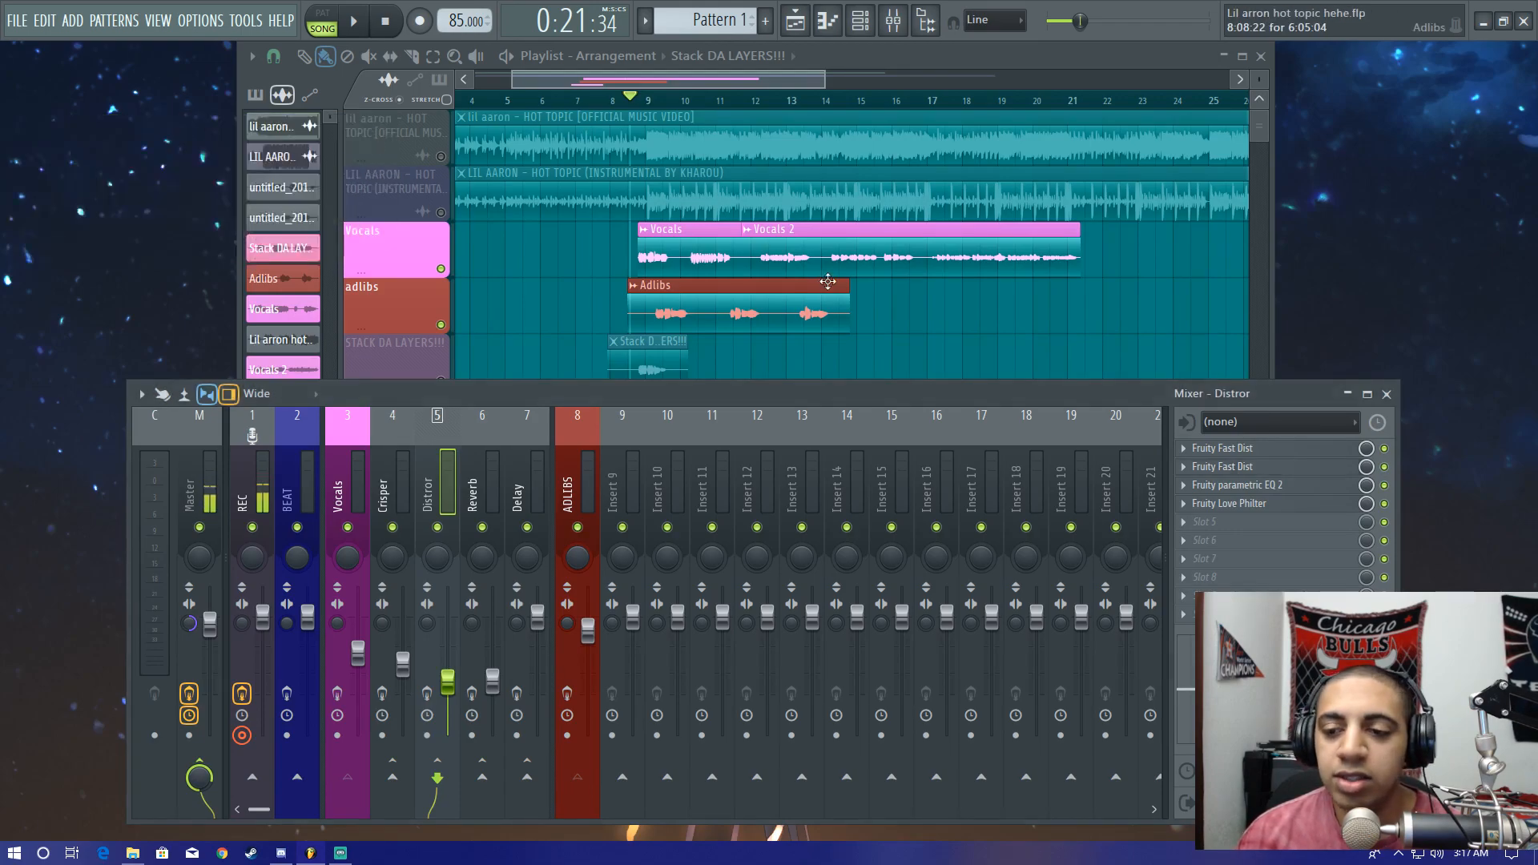
Step: Review the Fruity Parametric EQ 2 and Fruity Love Philter settings on the Distror track
click(1278, 487)
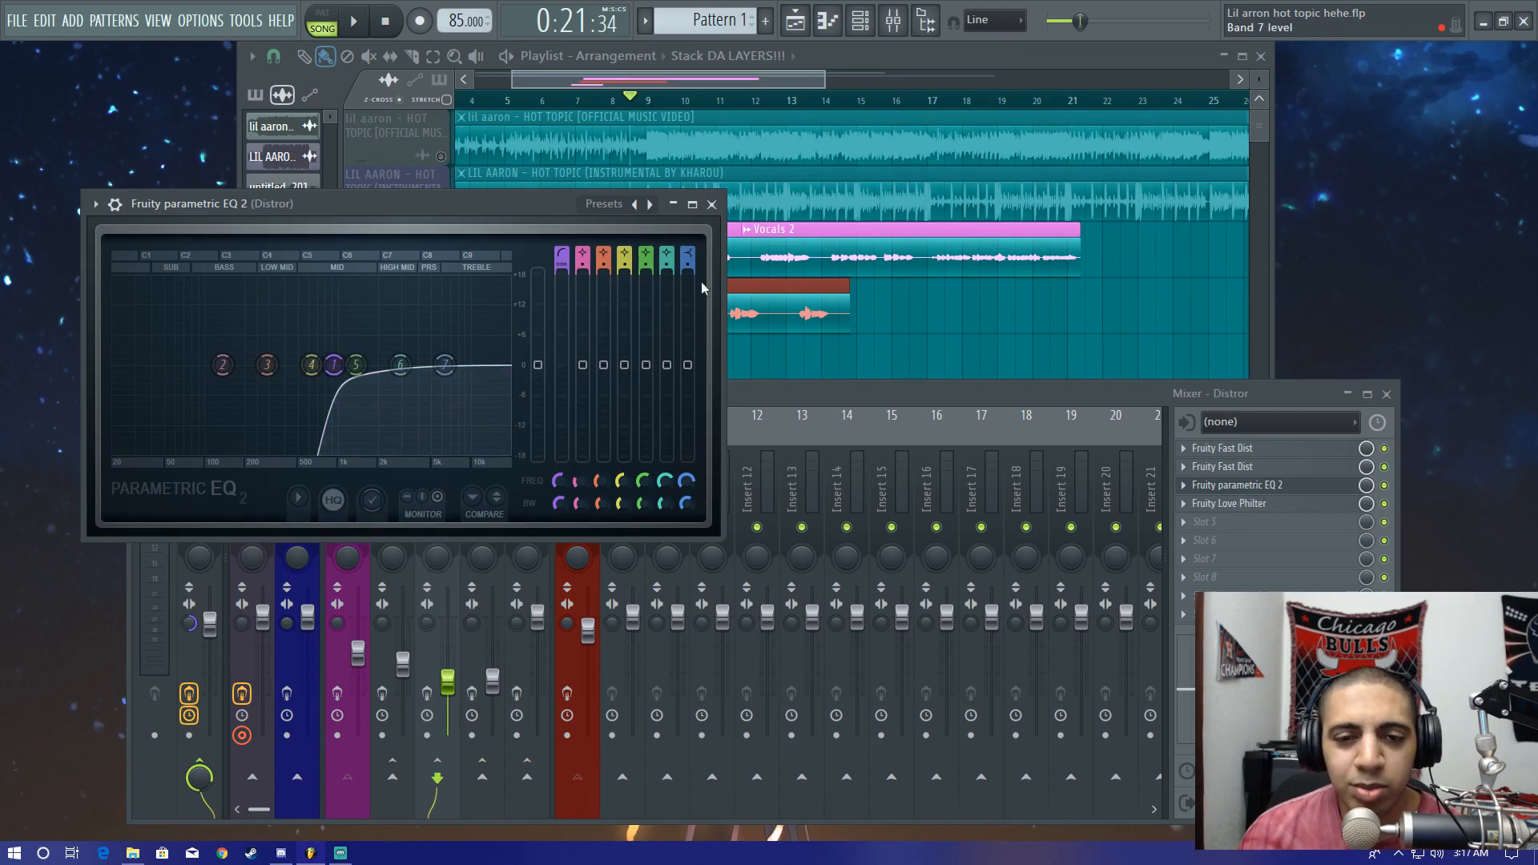
click(711, 203)
click(1277, 504)
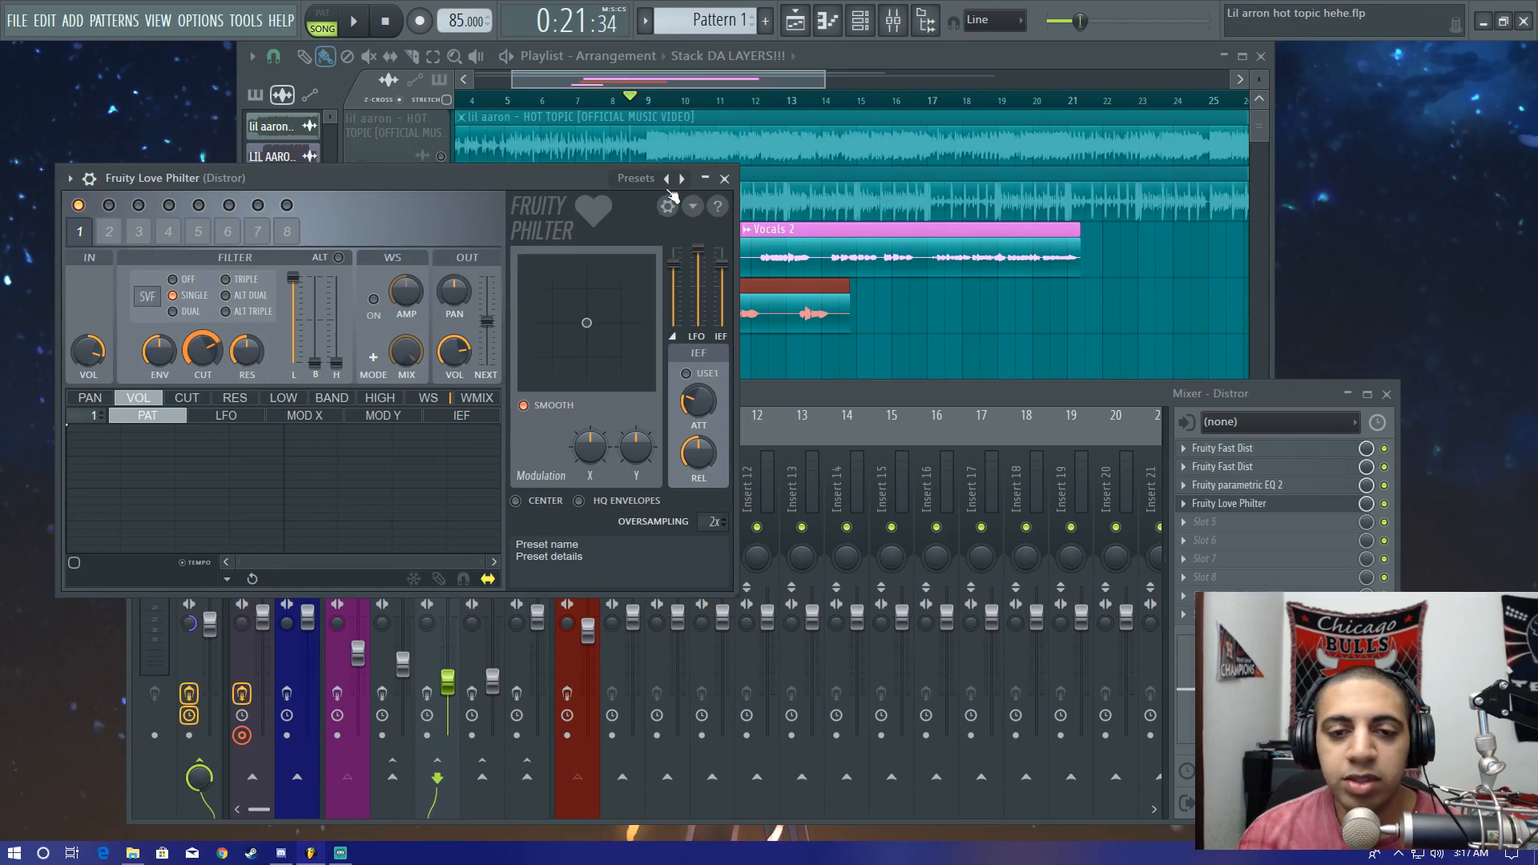
click(724, 179)
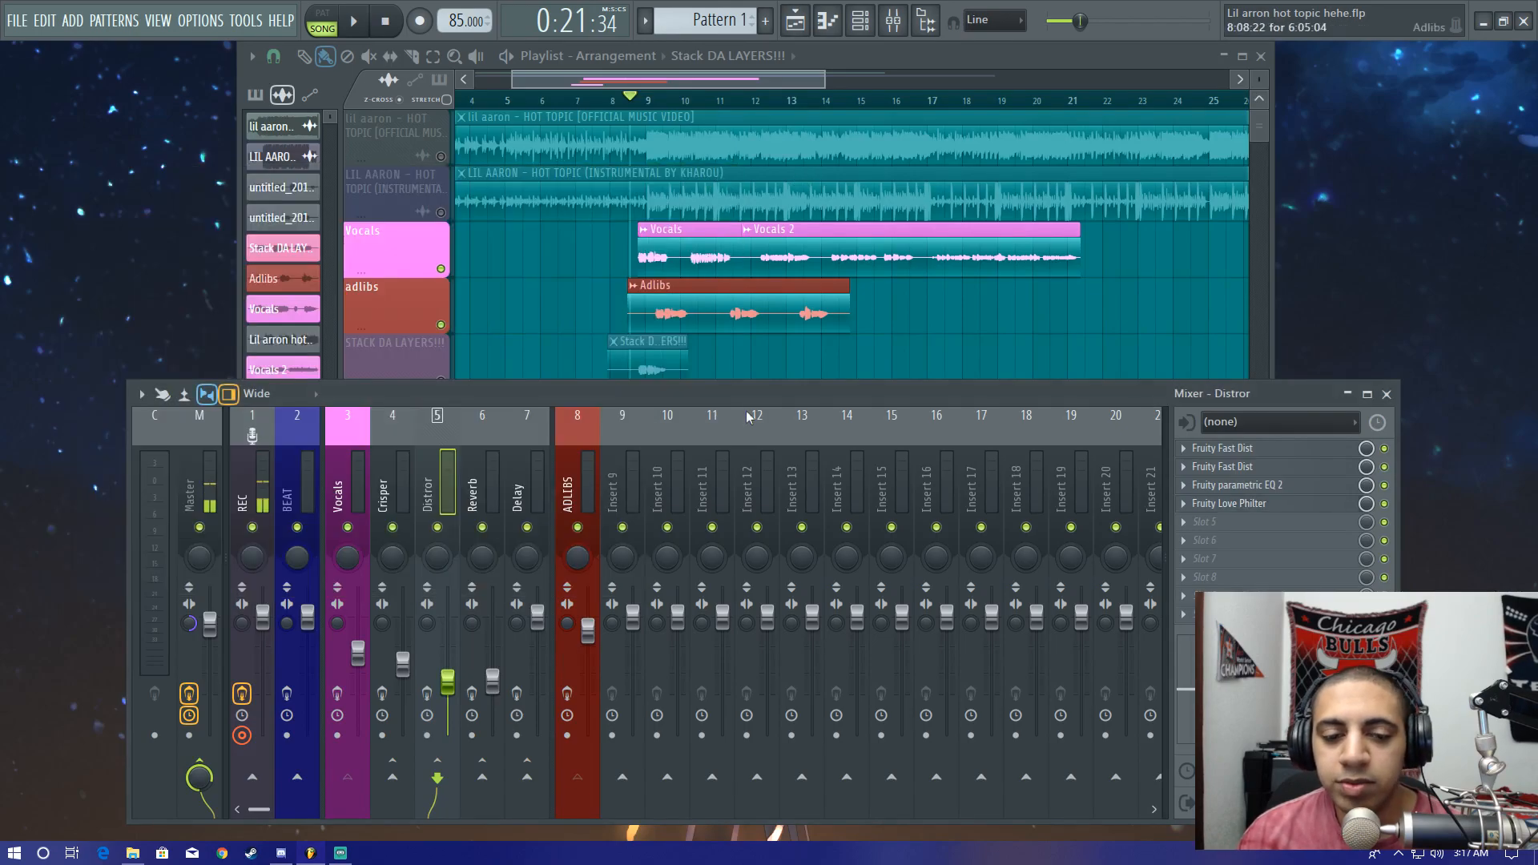
Step: Review Fruity Reeverb 2 on the Reverb track and Fruity Delay 2 on the Delay track
click(482, 503)
click(1226, 449)
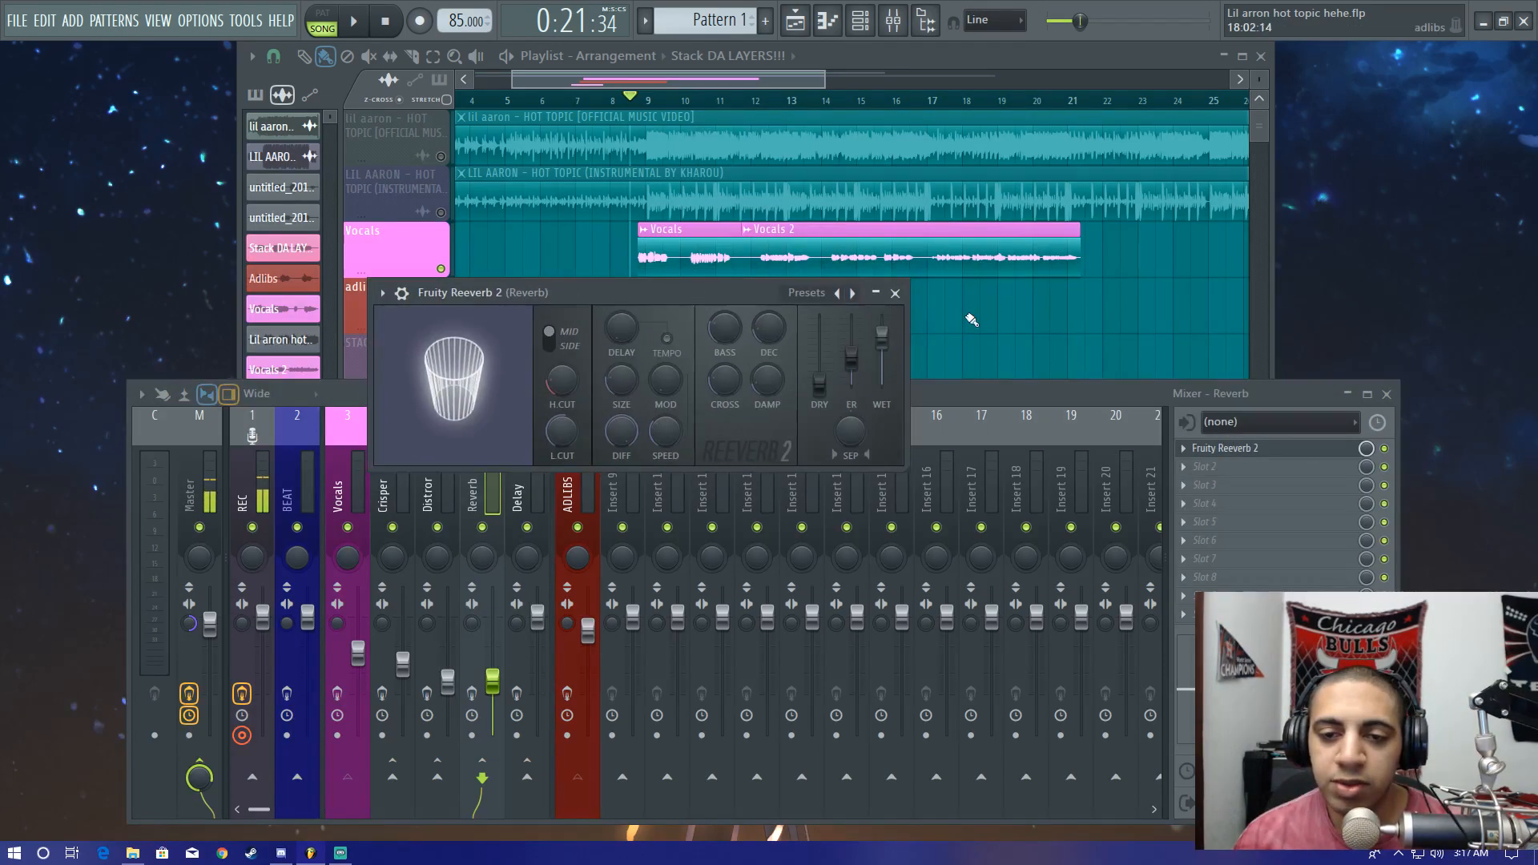
click(894, 293)
click(521, 502)
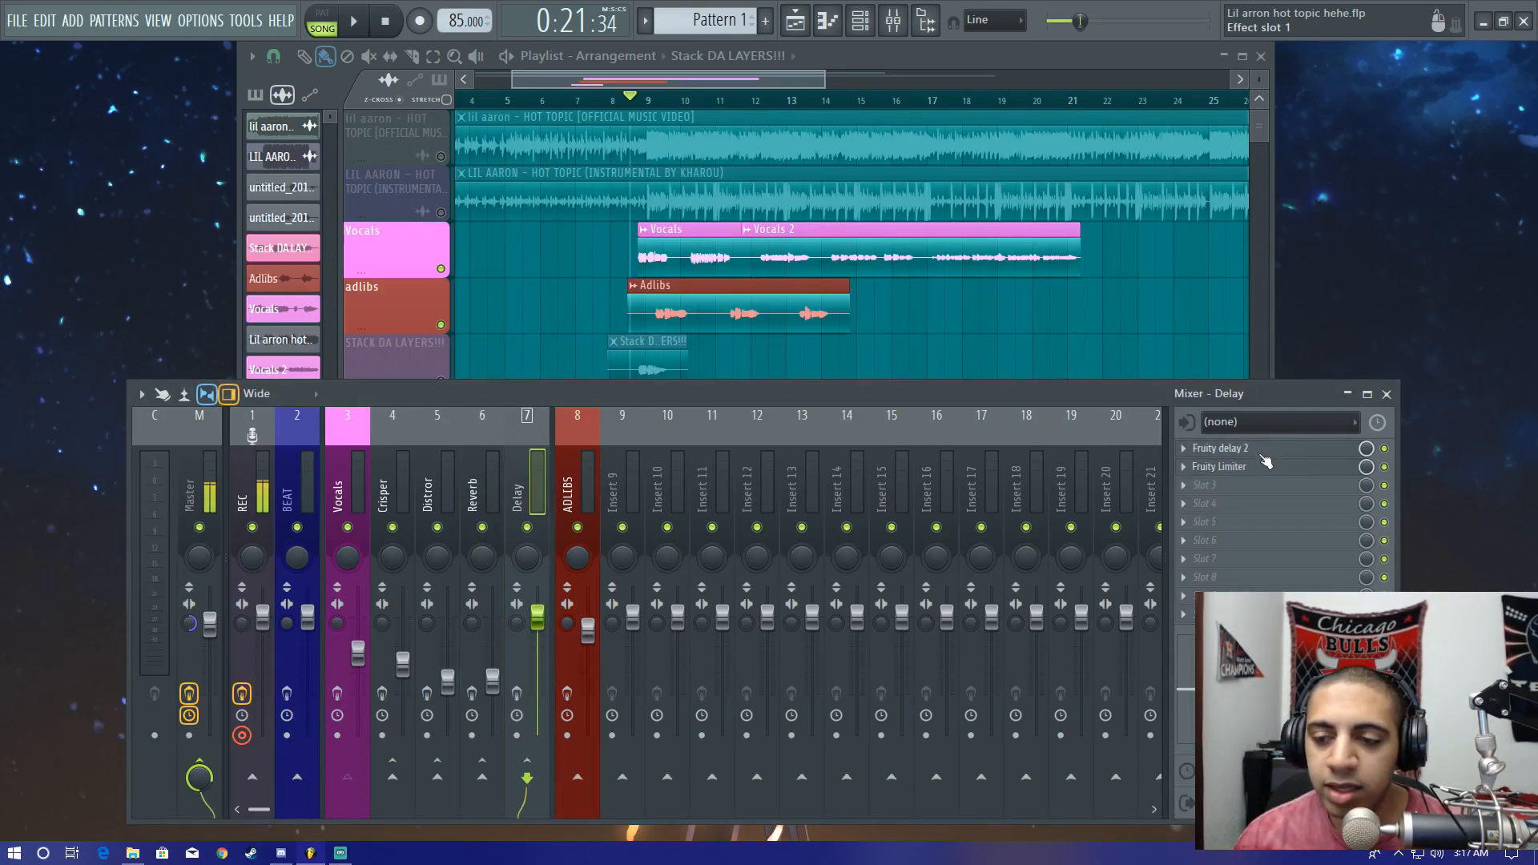
click(1261, 451)
click(403, 128)
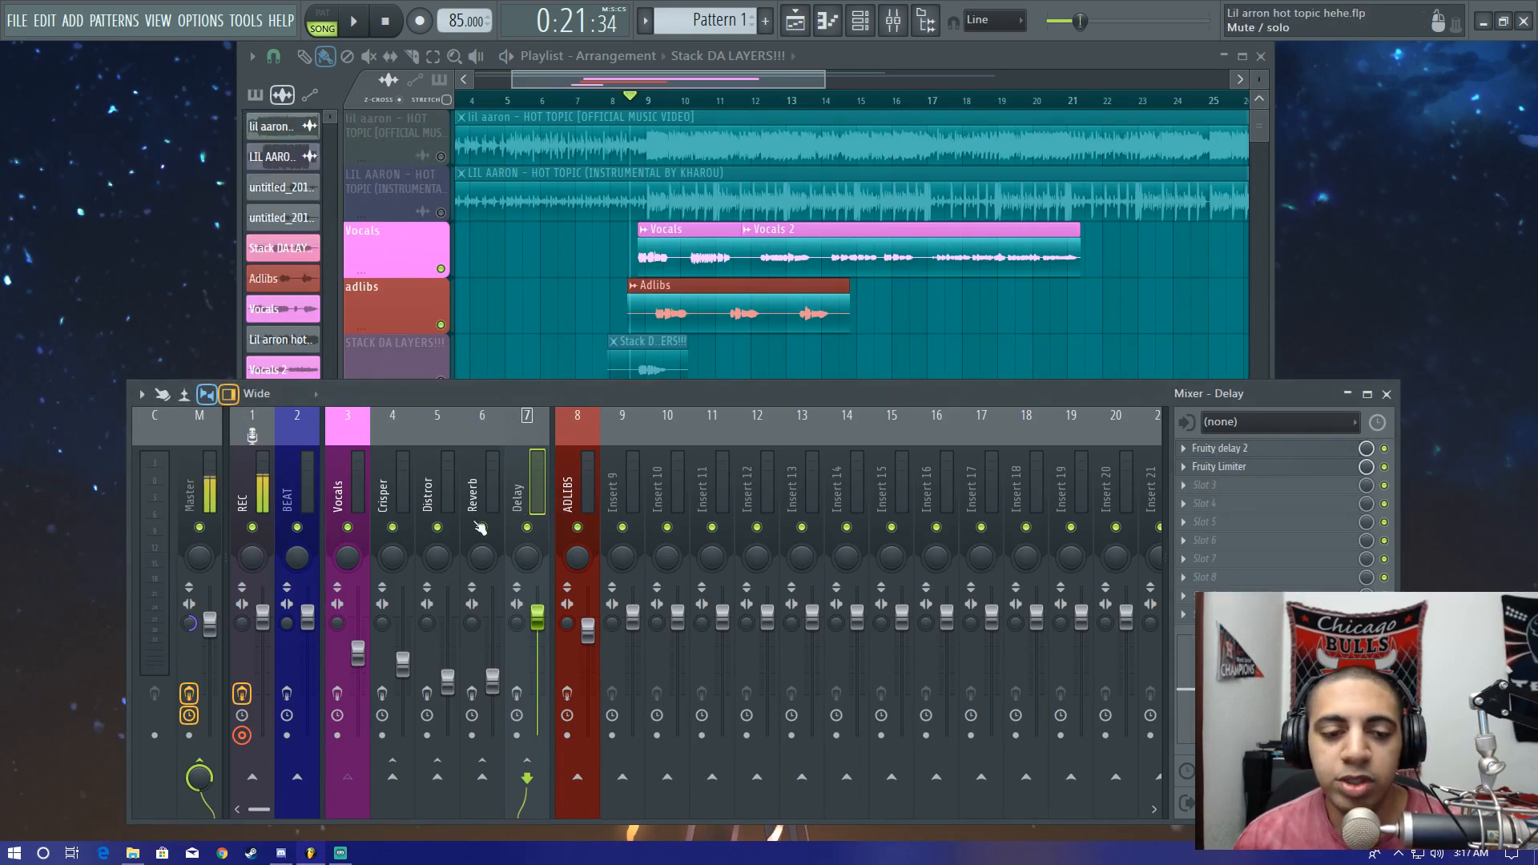
Step: Enable the effect slots on the Vocals, Crisper, Distror, Reverb, Delay and BEAT tracks and play back the vocals
click(568, 504)
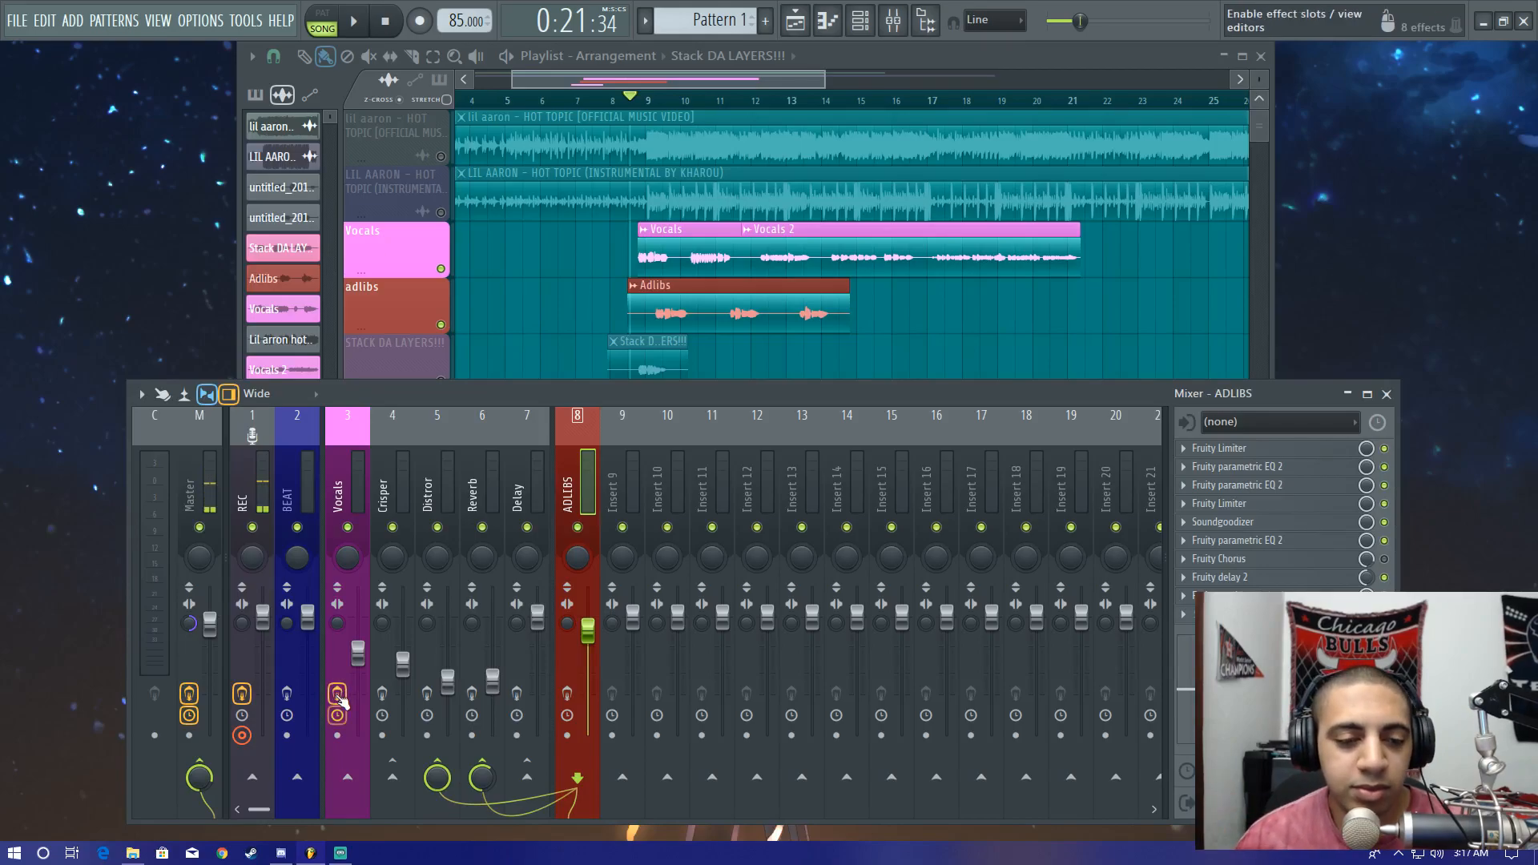
click(386, 697)
click(471, 695)
click(516, 695)
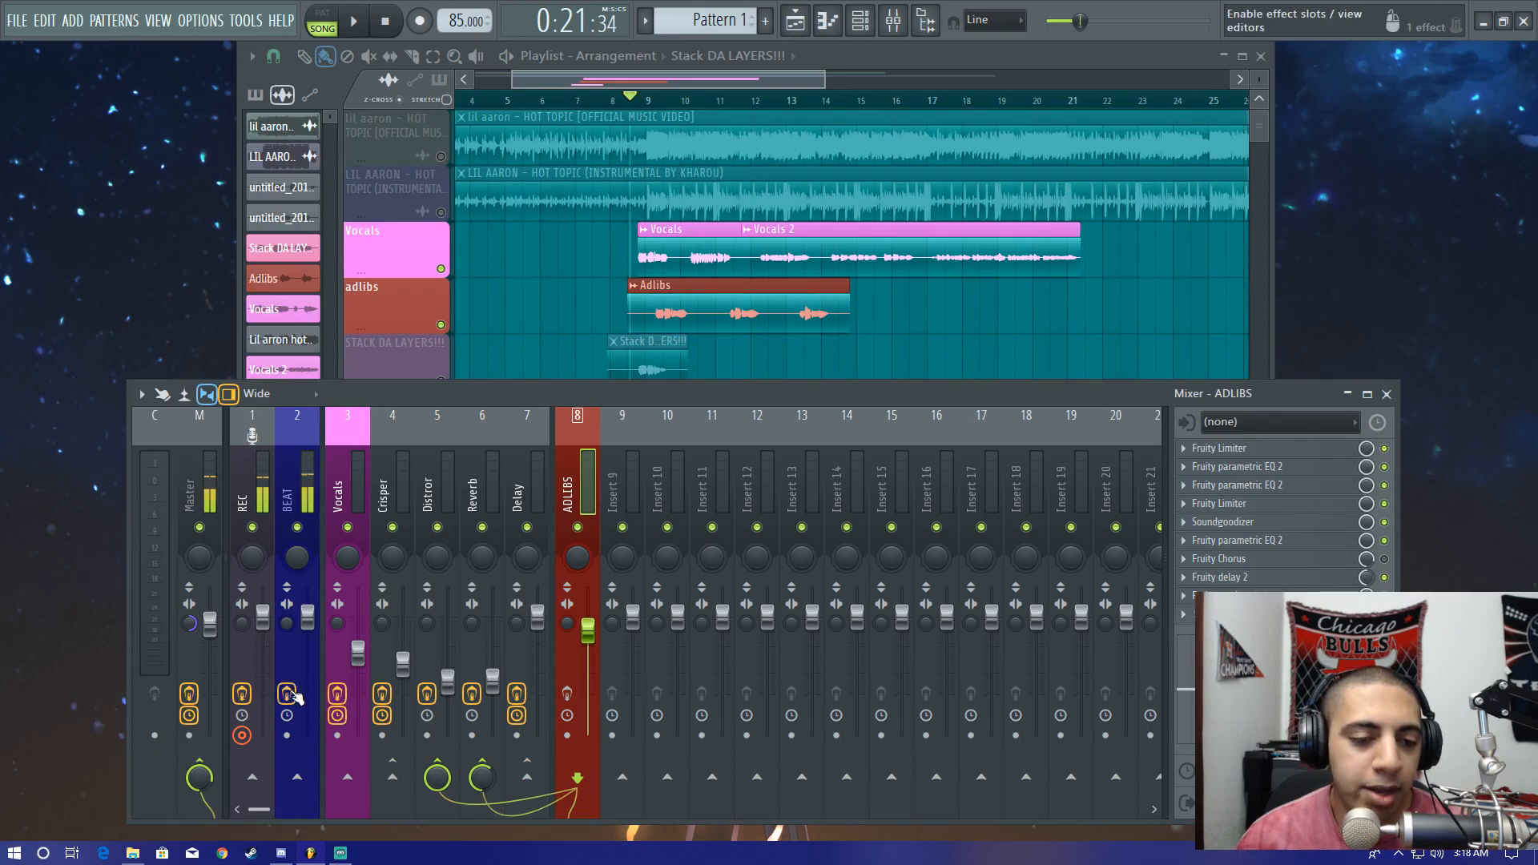
key(space)
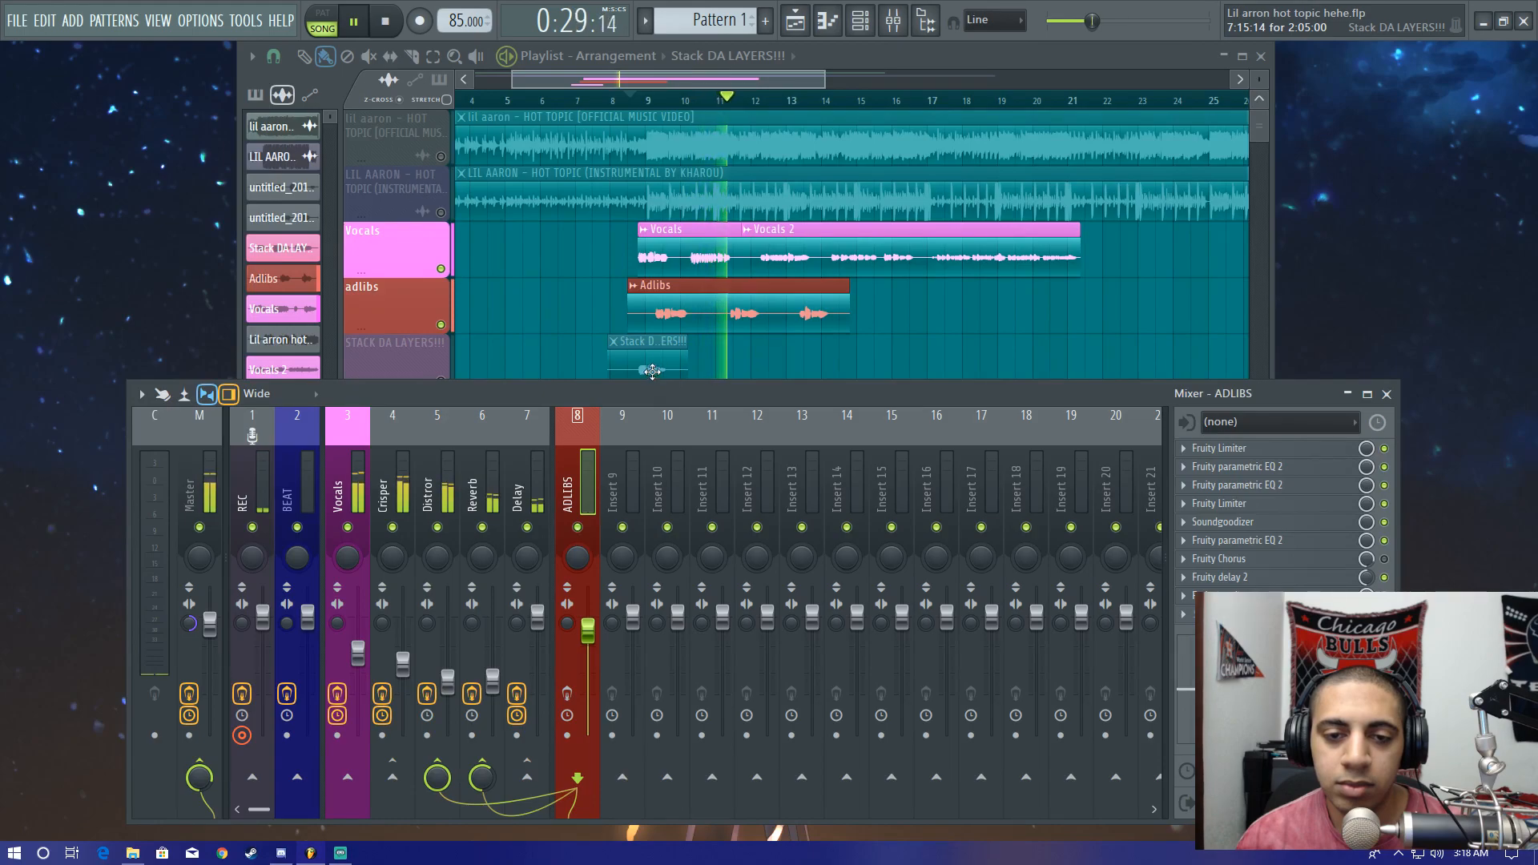
key(space)
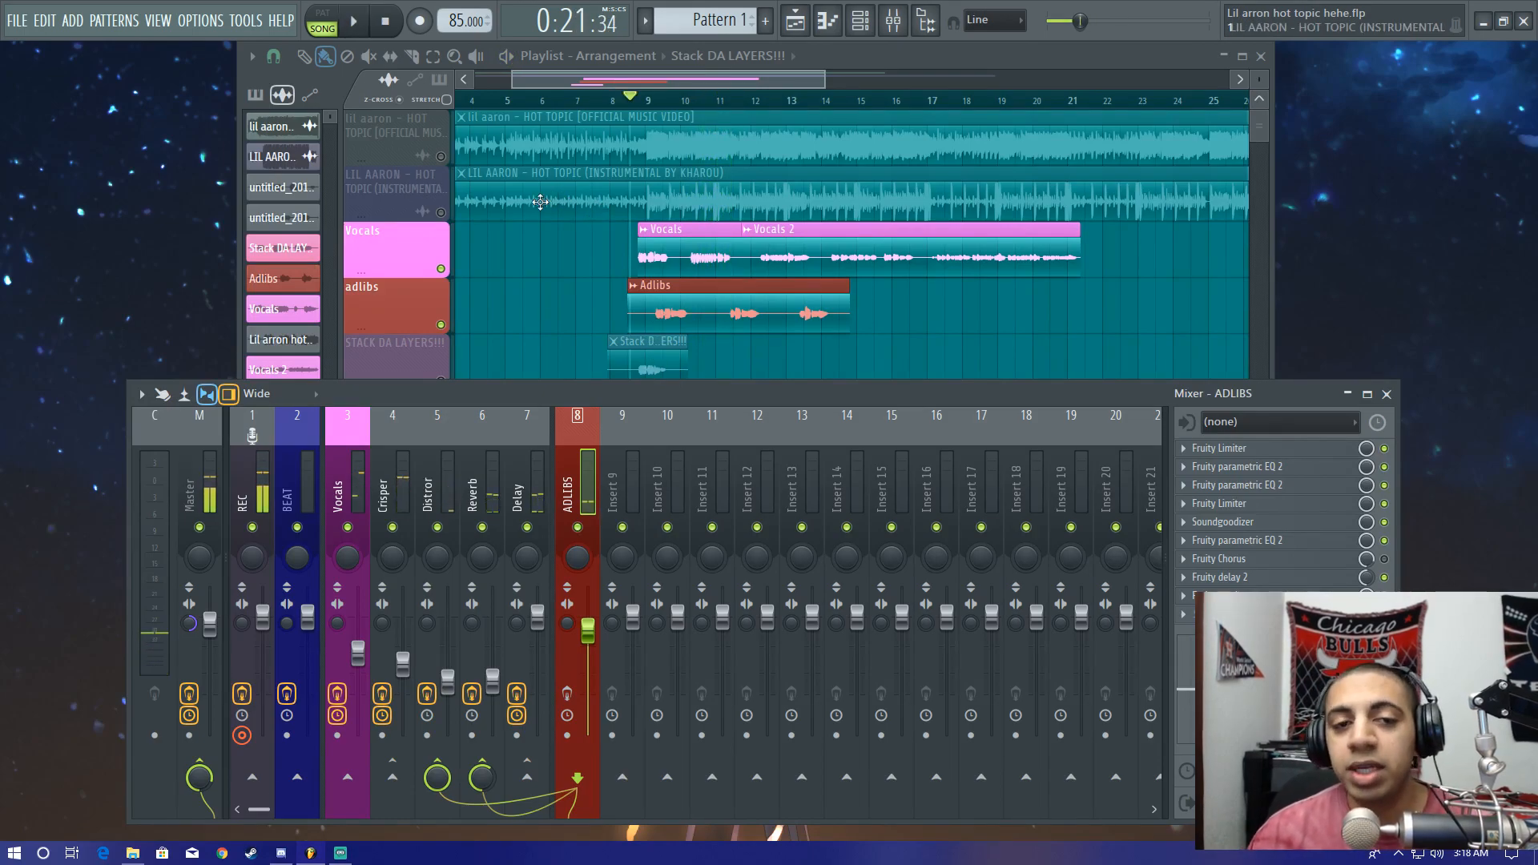
Step: Unmute the instrumental track in the playlist and play the vocals over the beat
click(441, 212)
key(space)
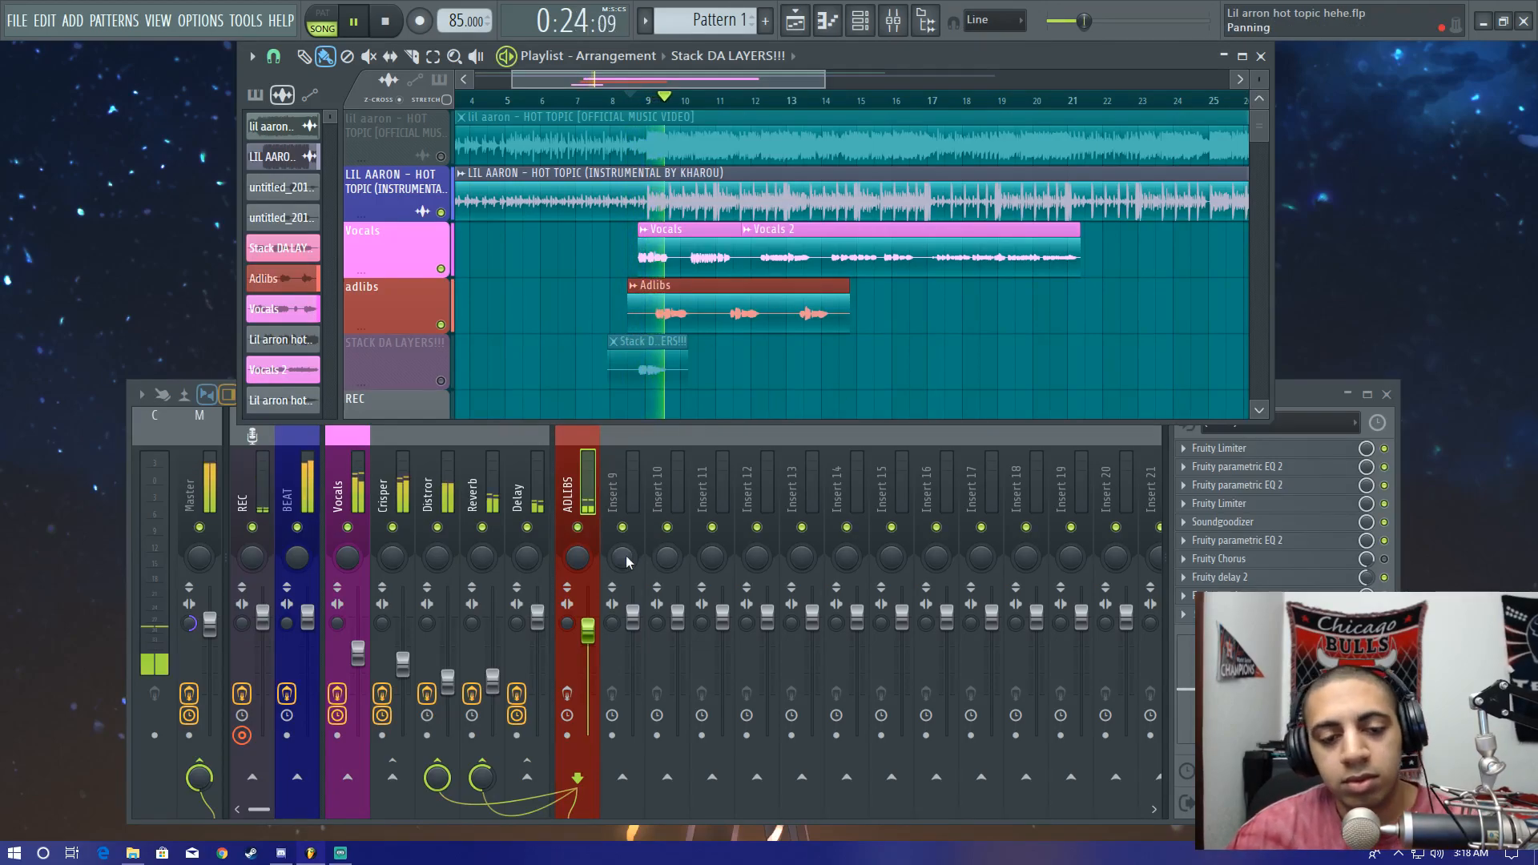
key(space)
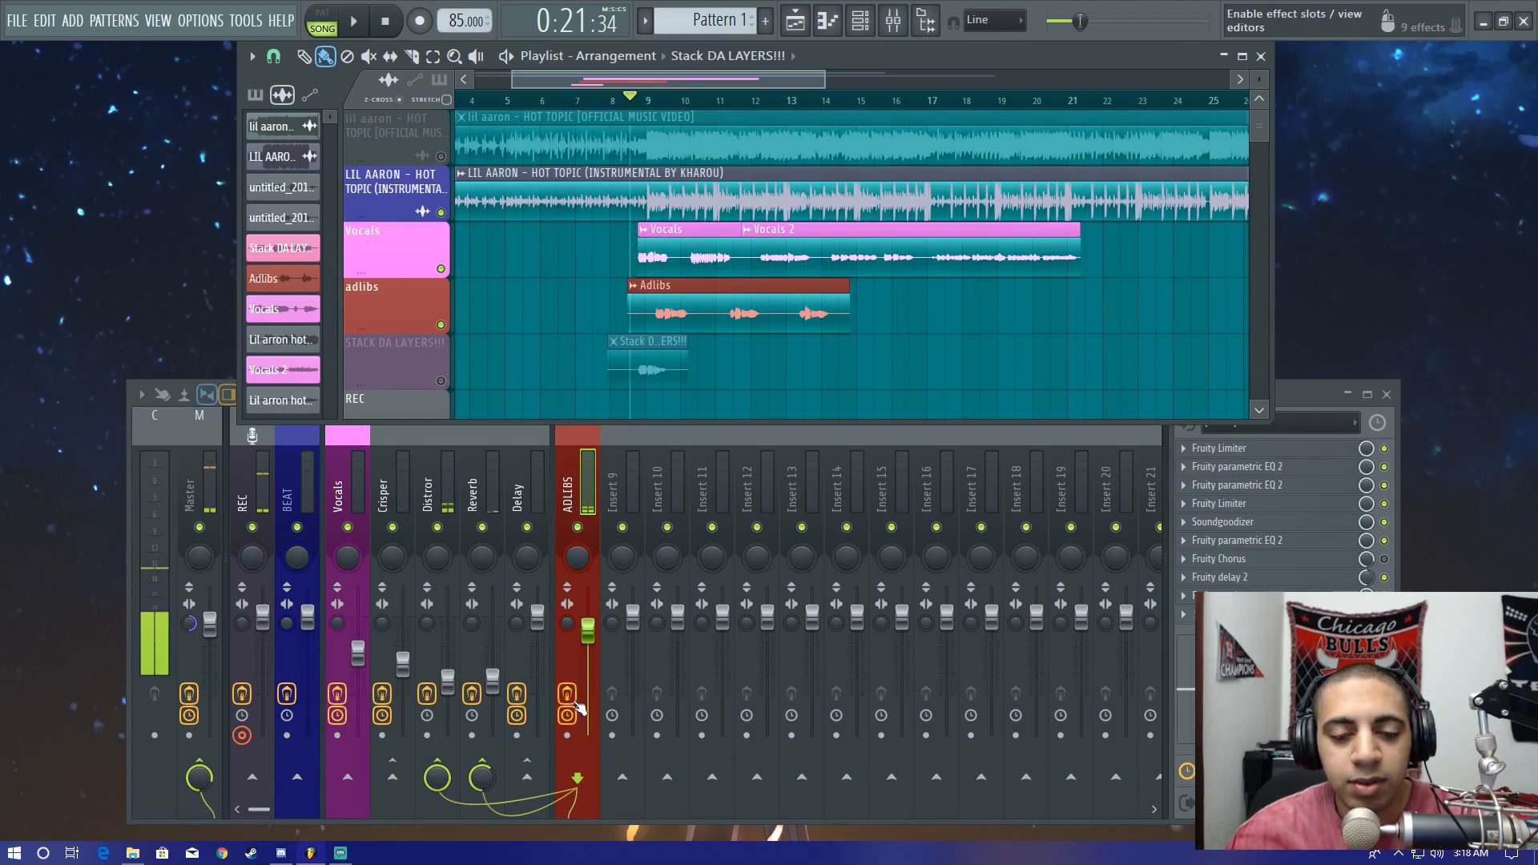
Step: Play back the vocals and adlibs with their effects over the instrumental
key(space)
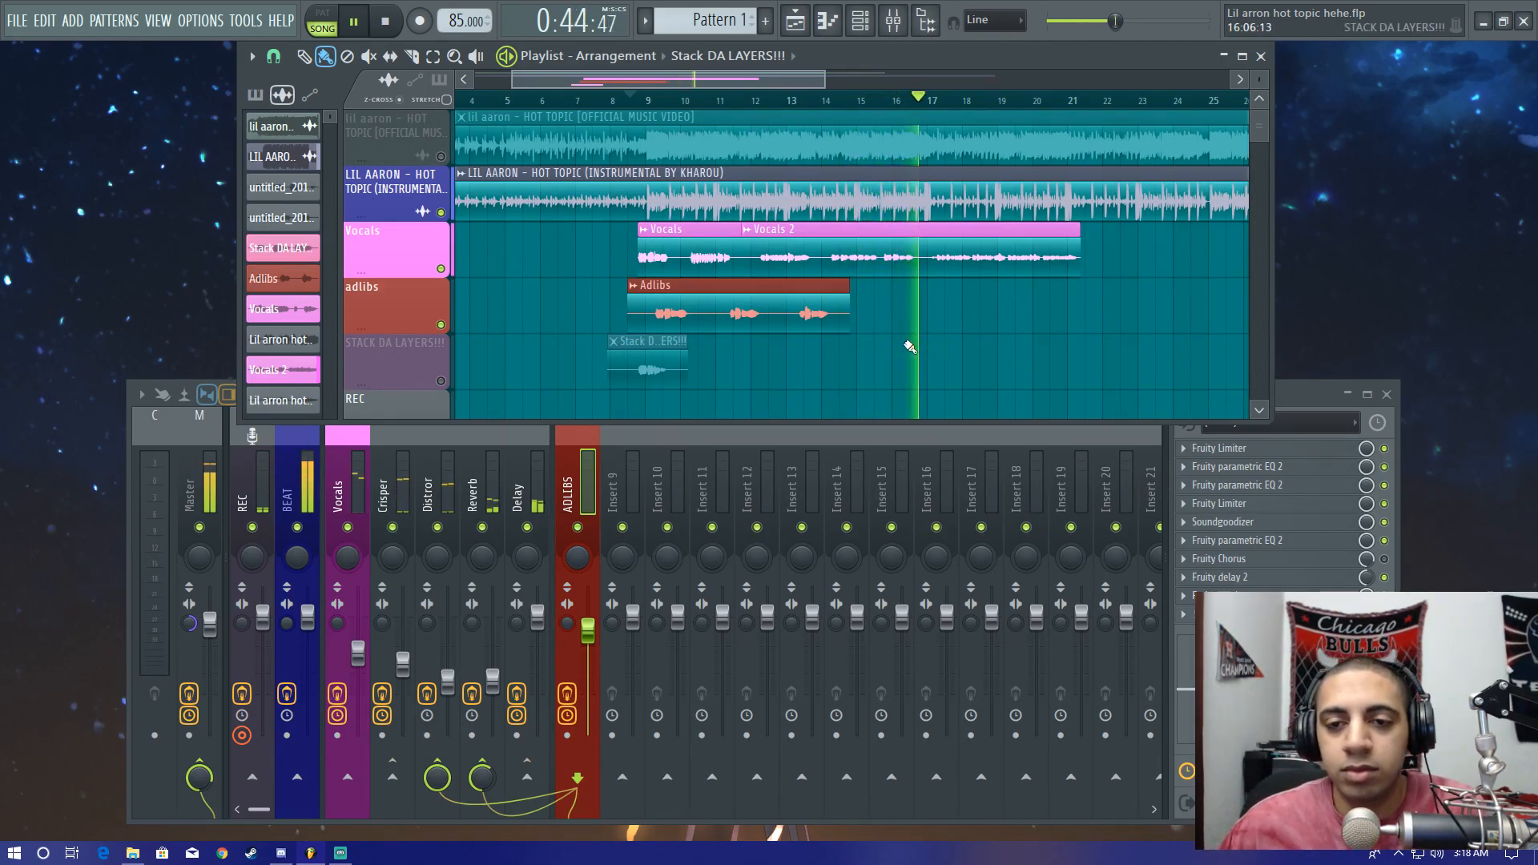
scroll(913, 346, down, 2)
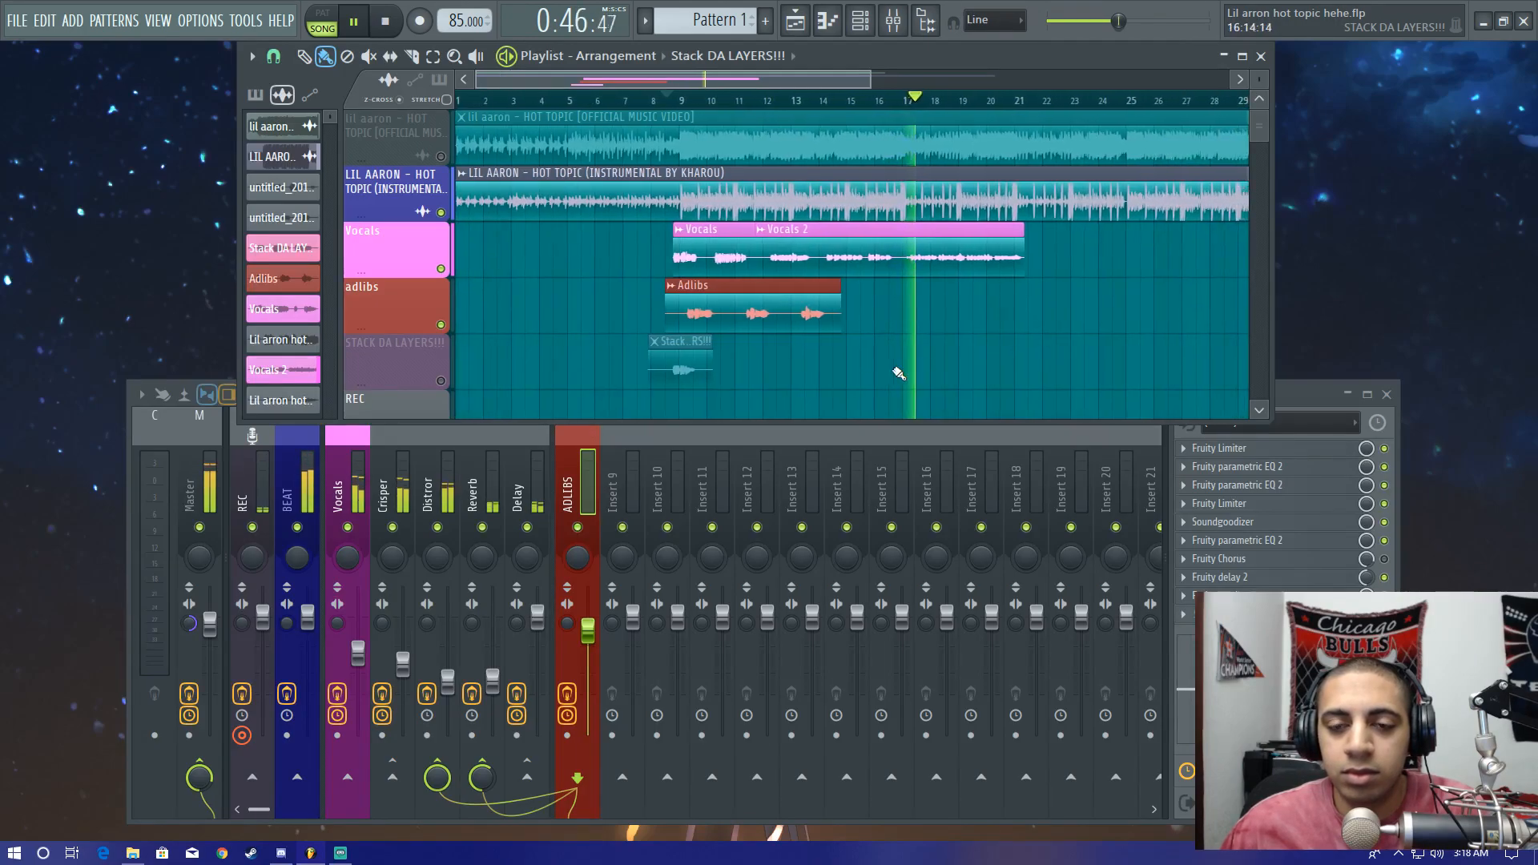
key(space)
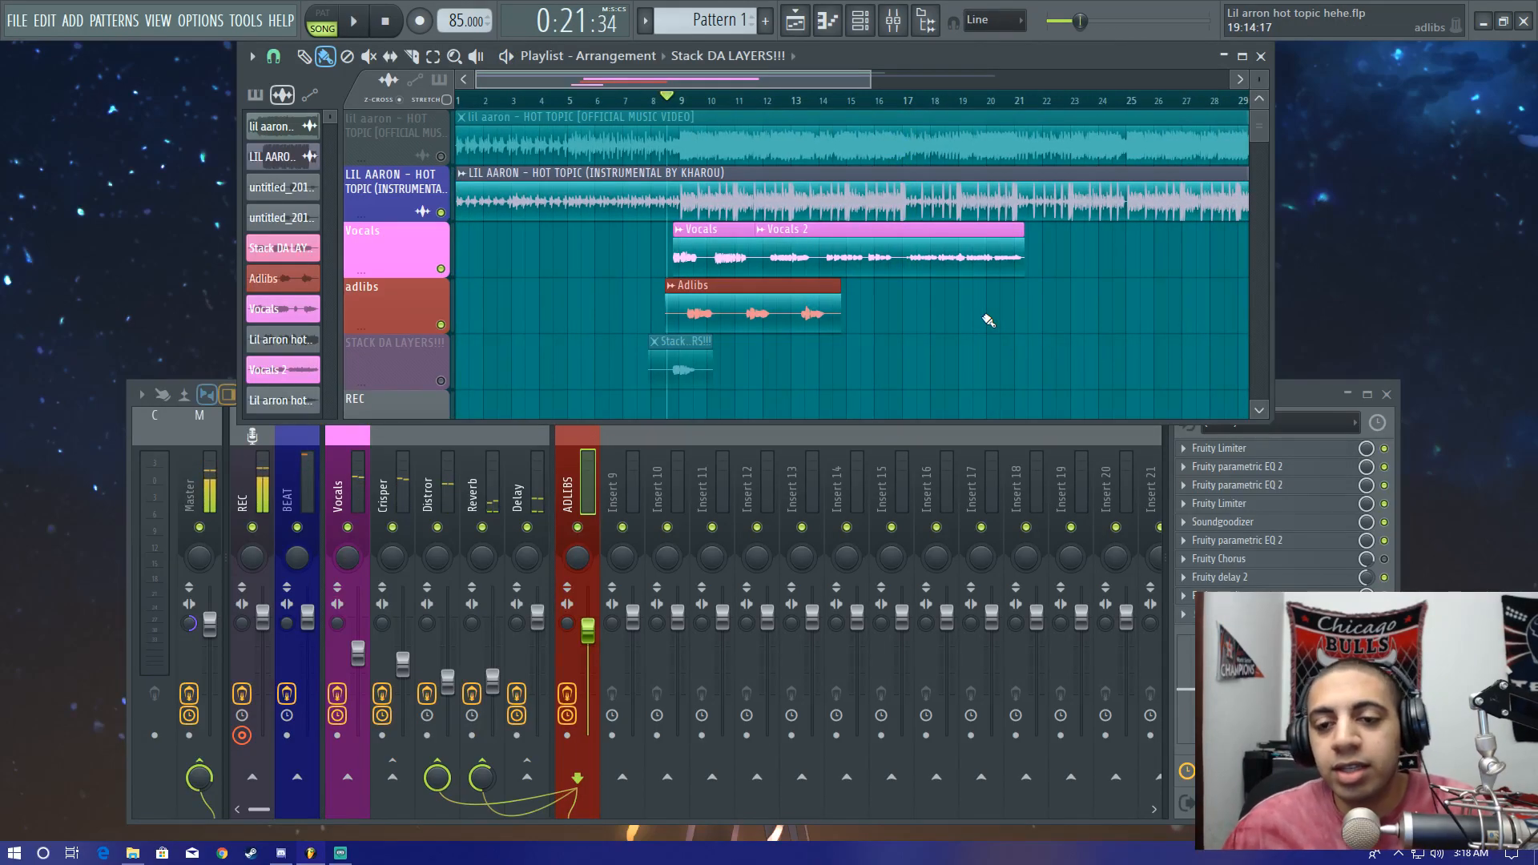